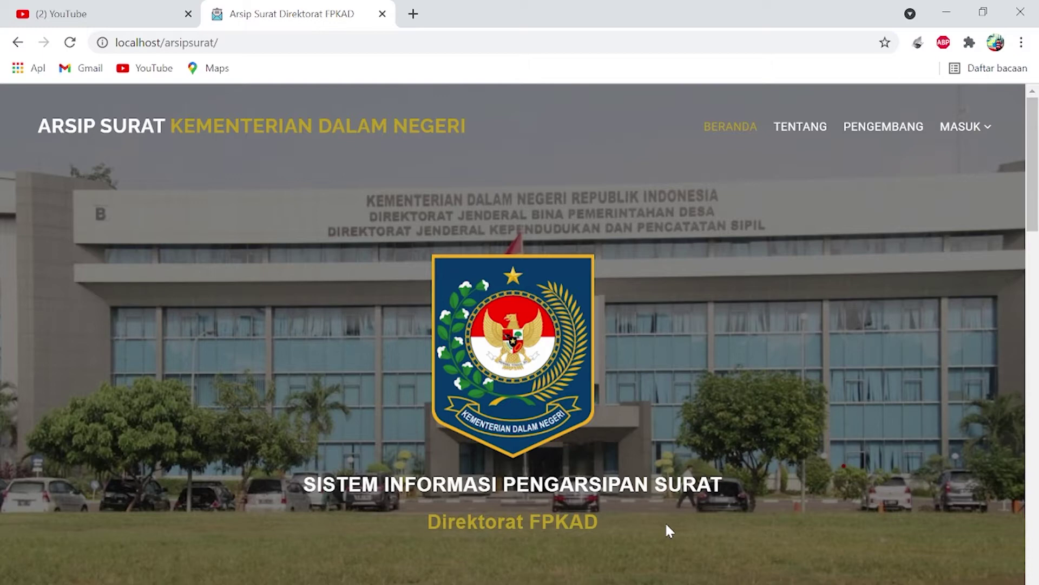
pyautogui.scroll(-1, 669, 530)
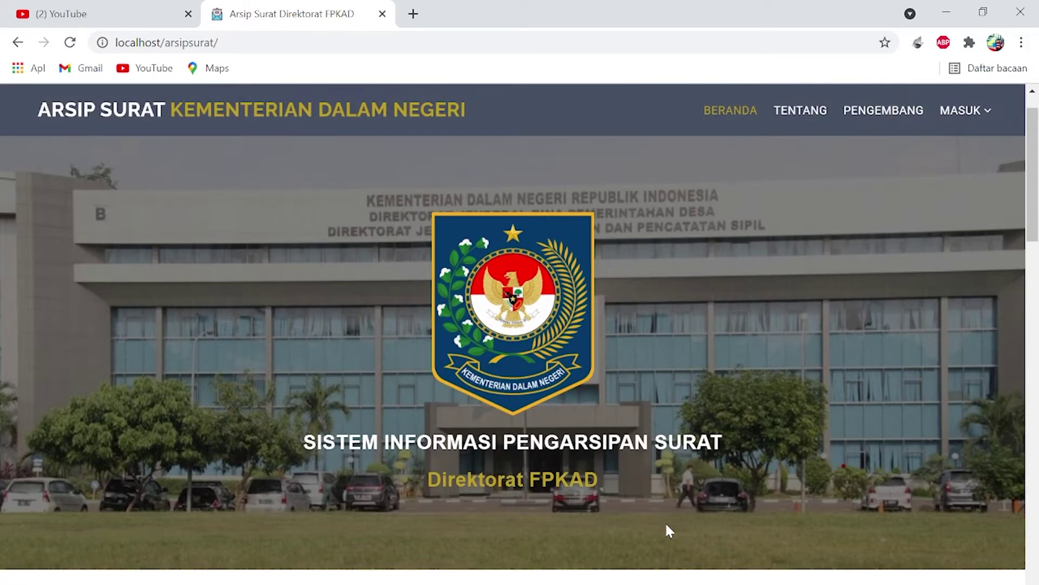
pyautogui.scroll(-3, 670, 531)
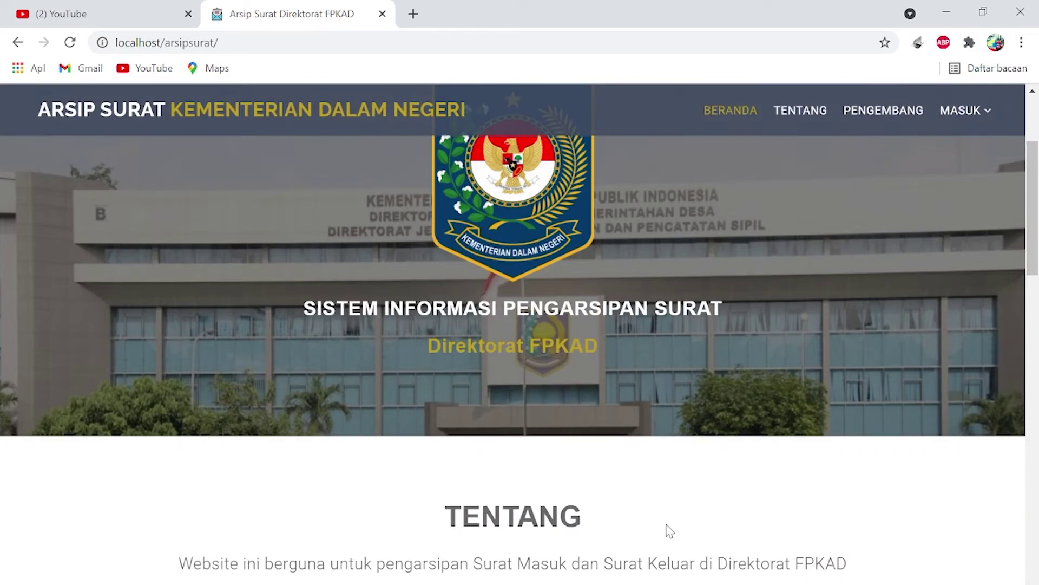
pyautogui.scroll(-8, 670, 530)
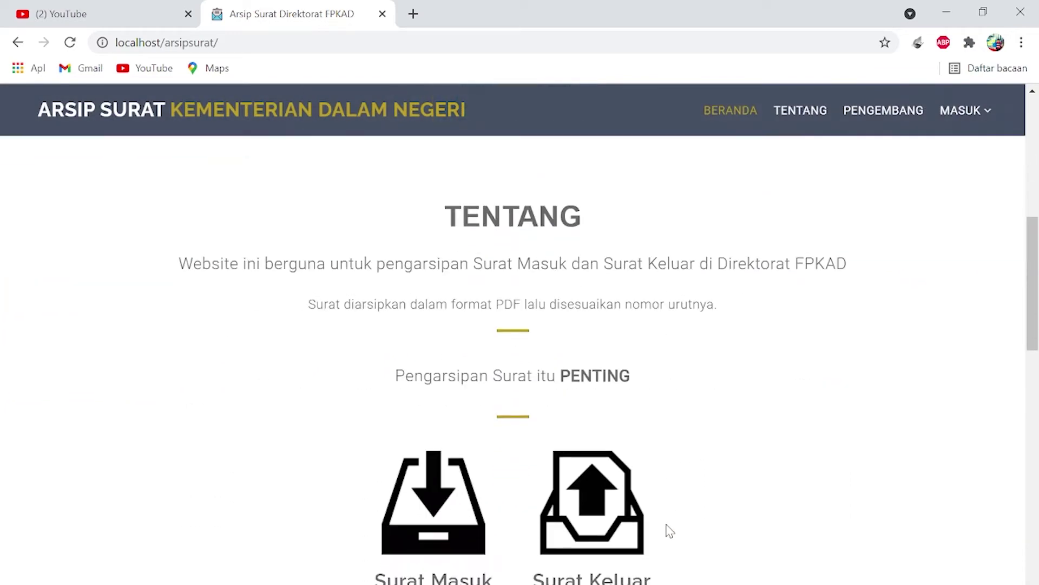
pyautogui.scroll(-5, 670, 531)
pyautogui.scroll(3, 668, 532)
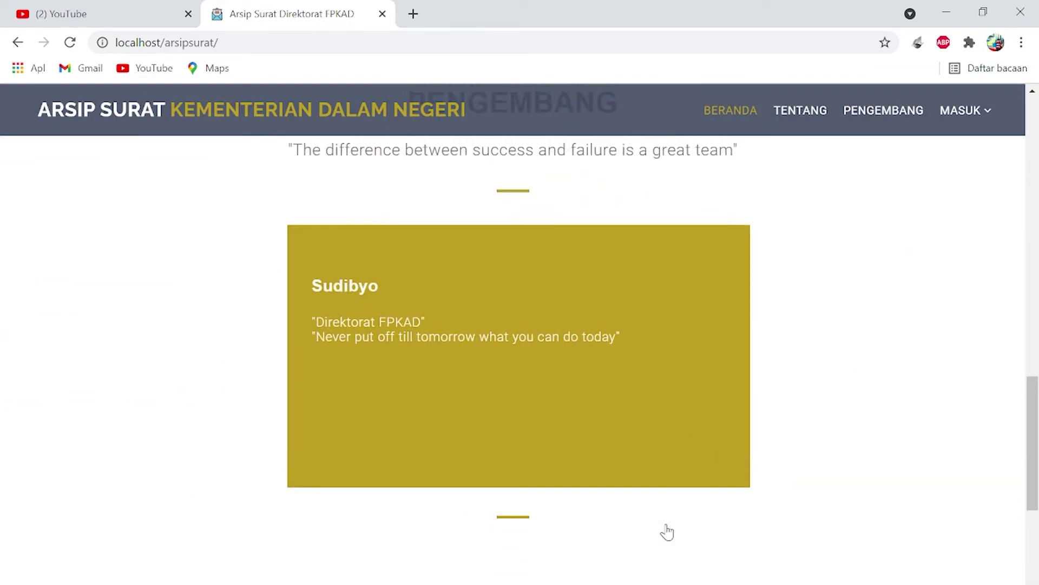
pyautogui.scroll(12, 667, 531)
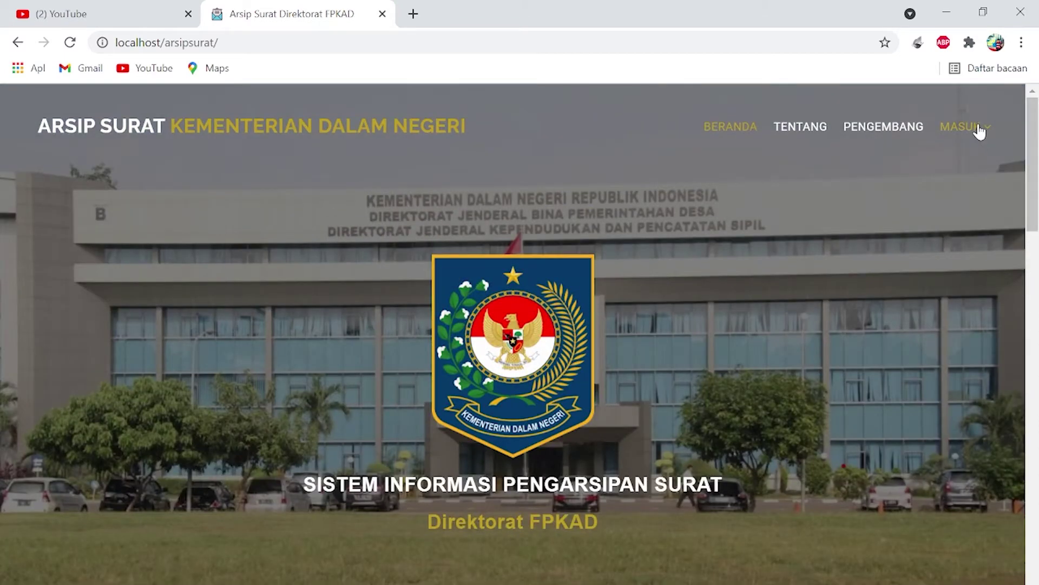
# - Log in through MASUK > Admin using the administrator username and password
pyautogui.click(980, 130)
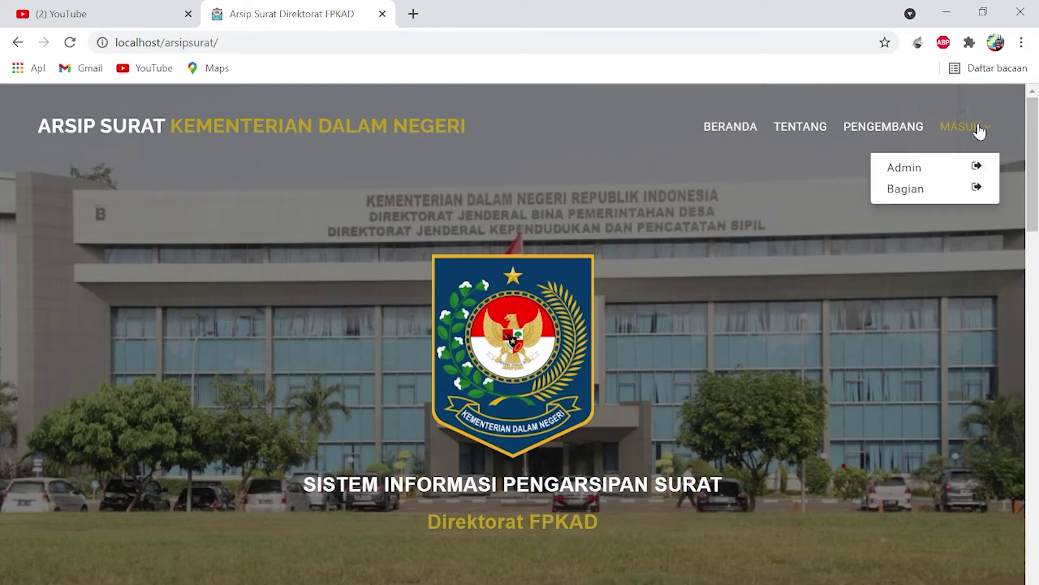
pyautogui.click(906, 172)
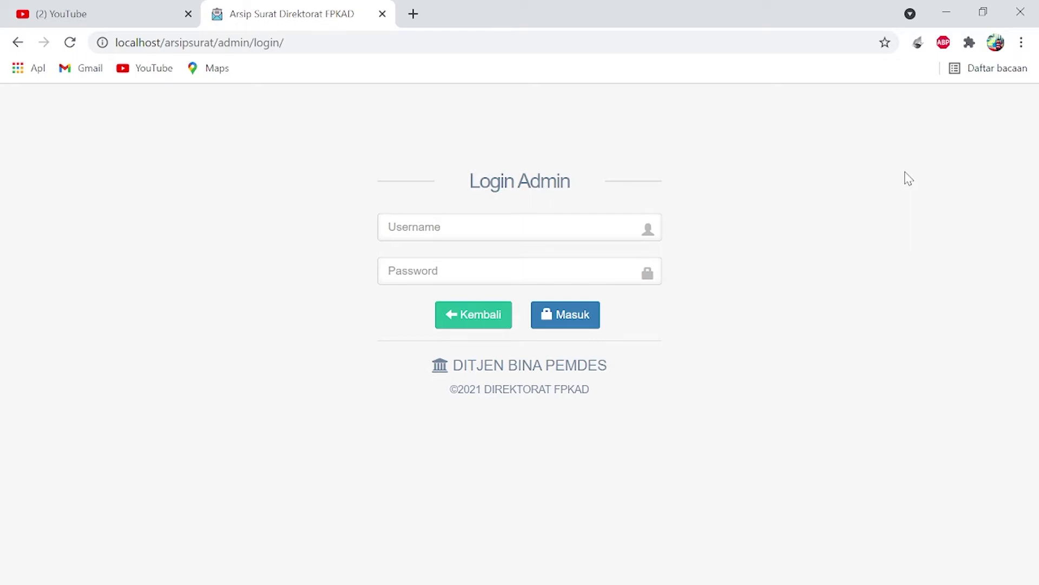
pyautogui.click(468, 222)
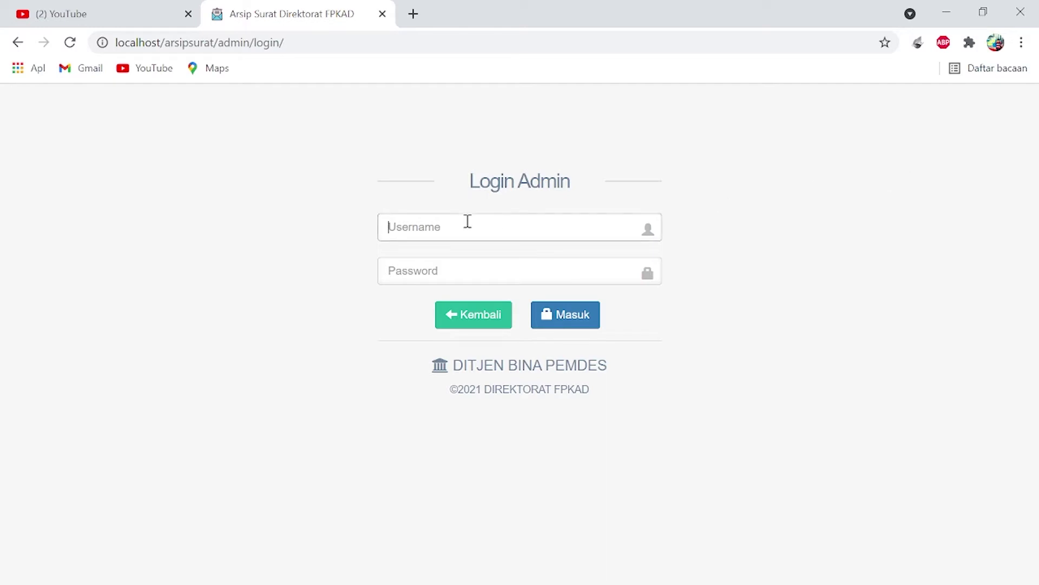
pyautogui.write('admin')
pyautogui.click(461, 270)
pyautogui.write('admin')
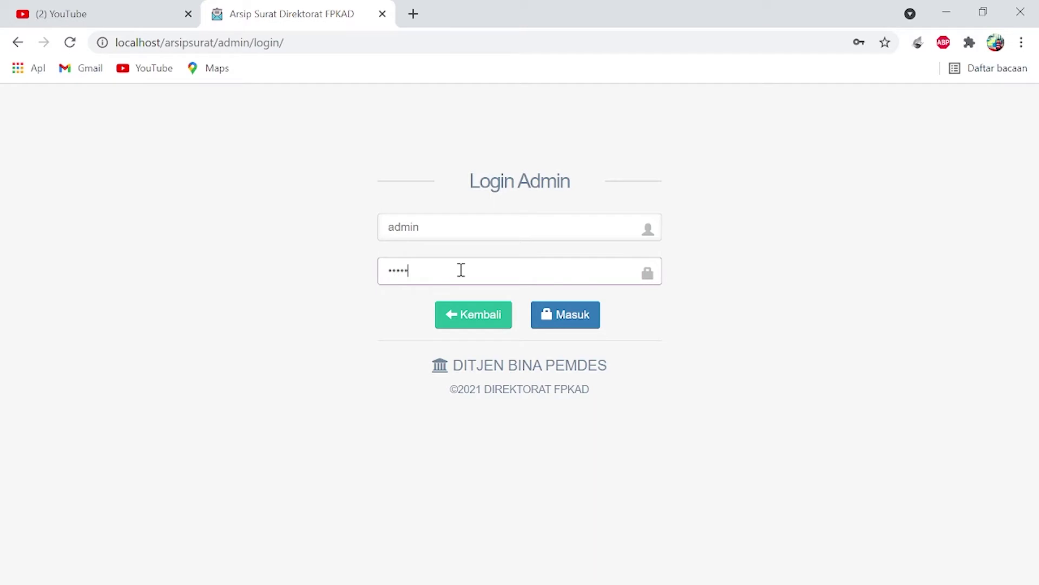
pyautogui.click(552, 314)
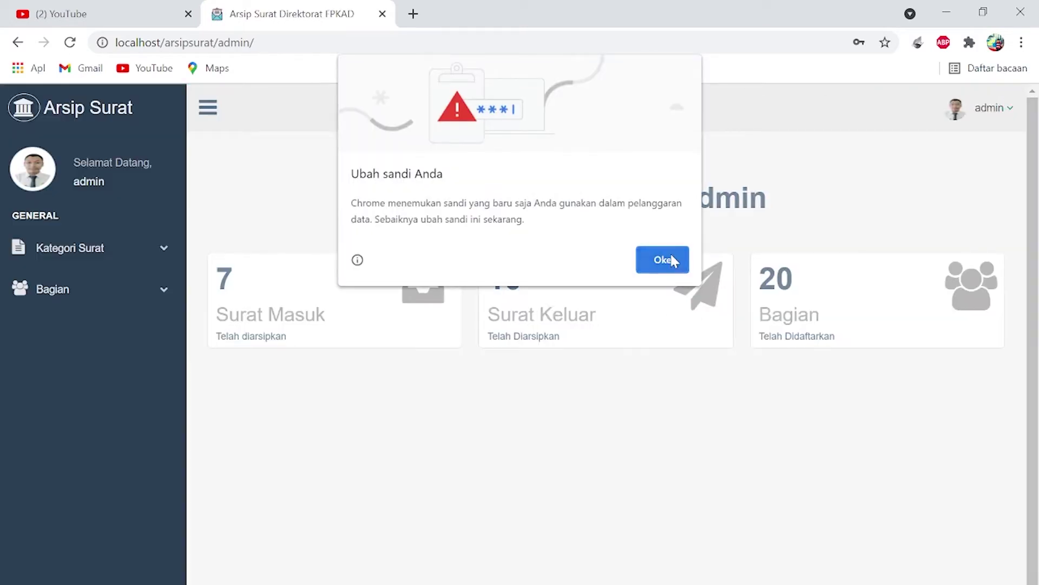
# - Dismiss the browser password warning and open Surat Masuk under Kategori Surat
pyautogui.click(672, 260)
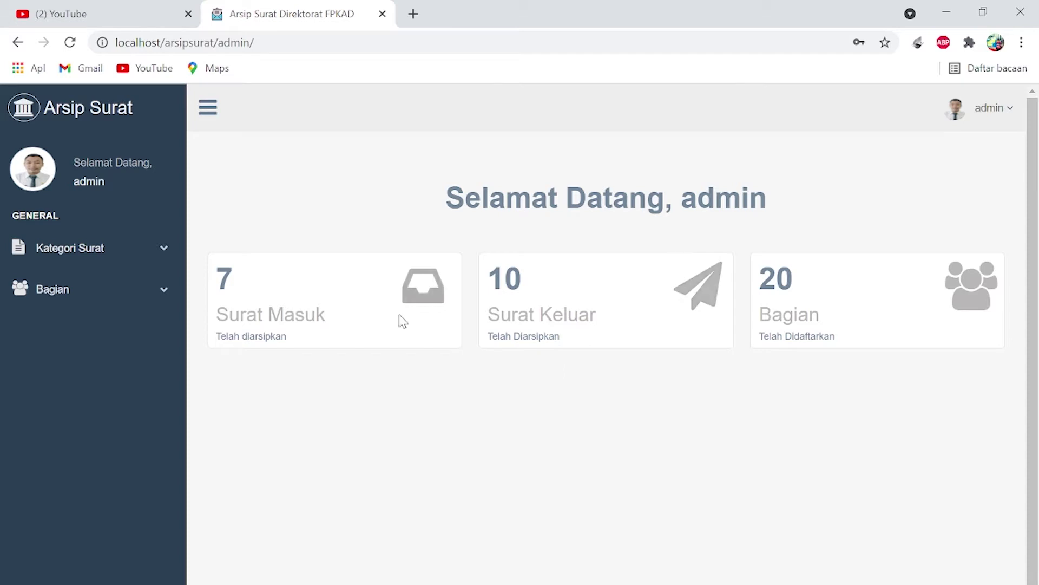
pyautogui.click(141, 259)
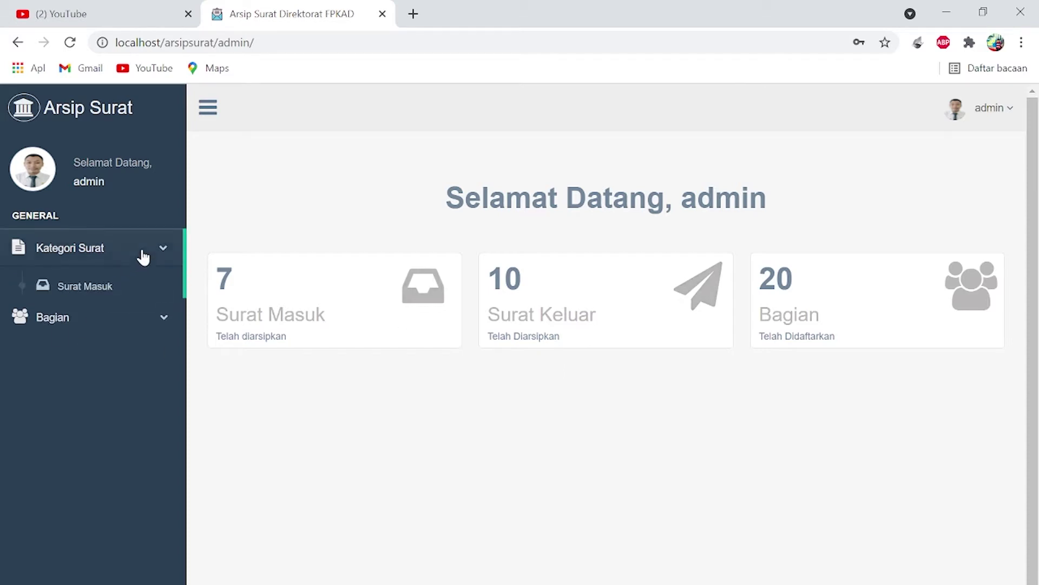
pyautogui.click(132, 291)
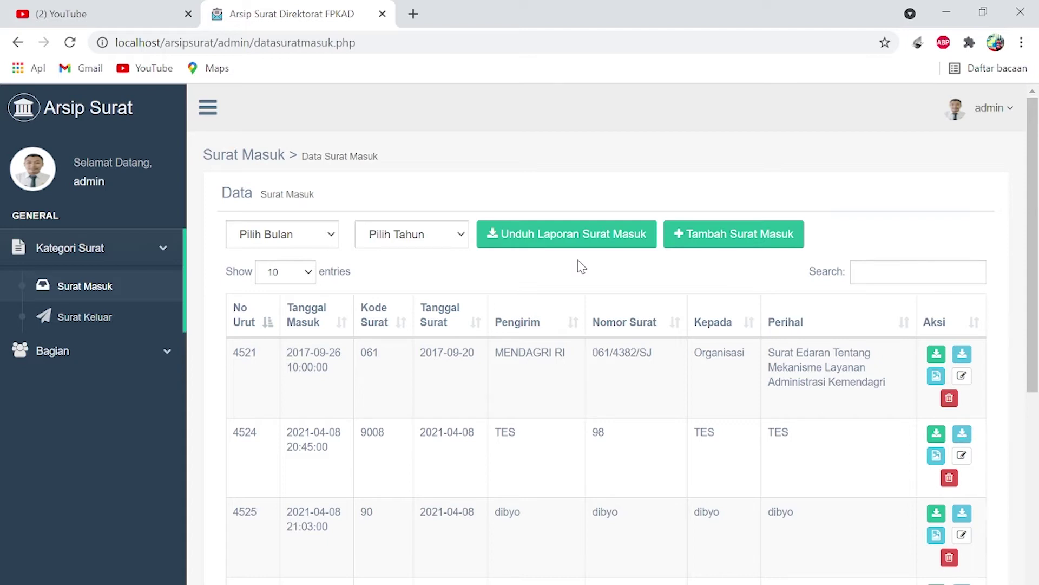
# - Start a new incoming letter with the received date, code 12345 and number 1234
pyautogui.click(724, 250)
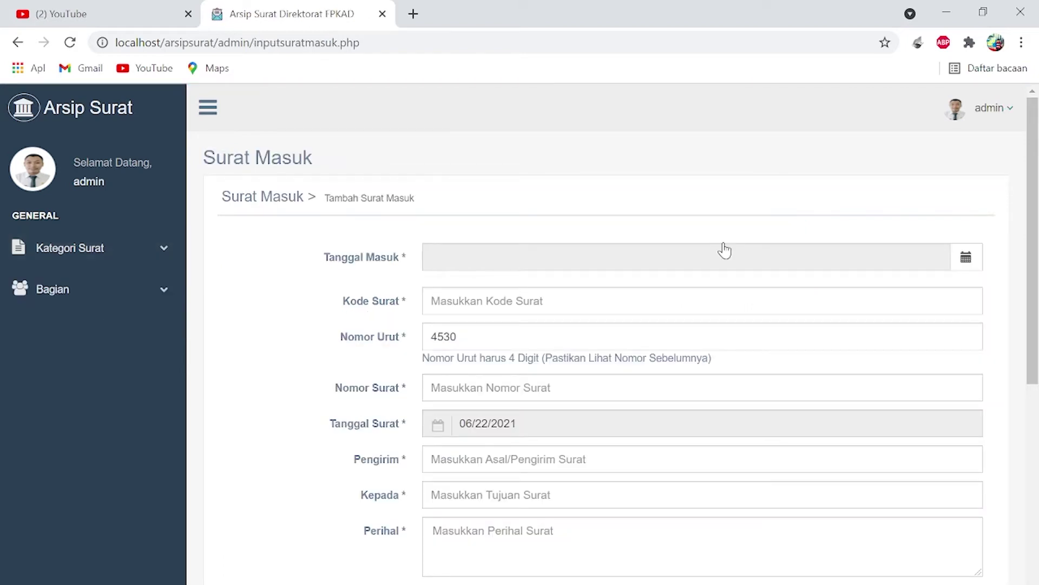
pyautogui.click(957, 262)
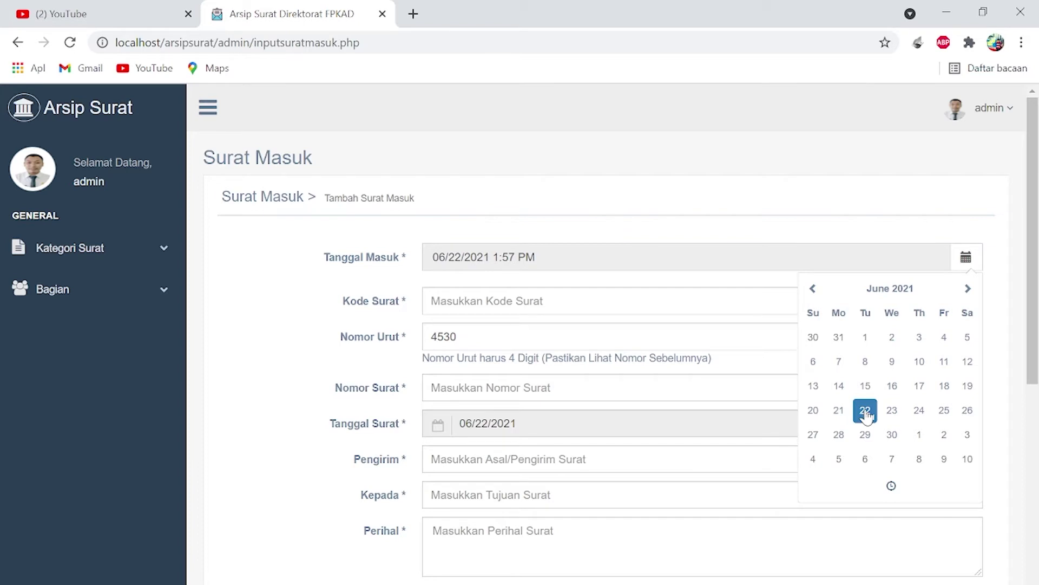
pyautogui.click(638, 313)
pyautogui.click(595, 297)
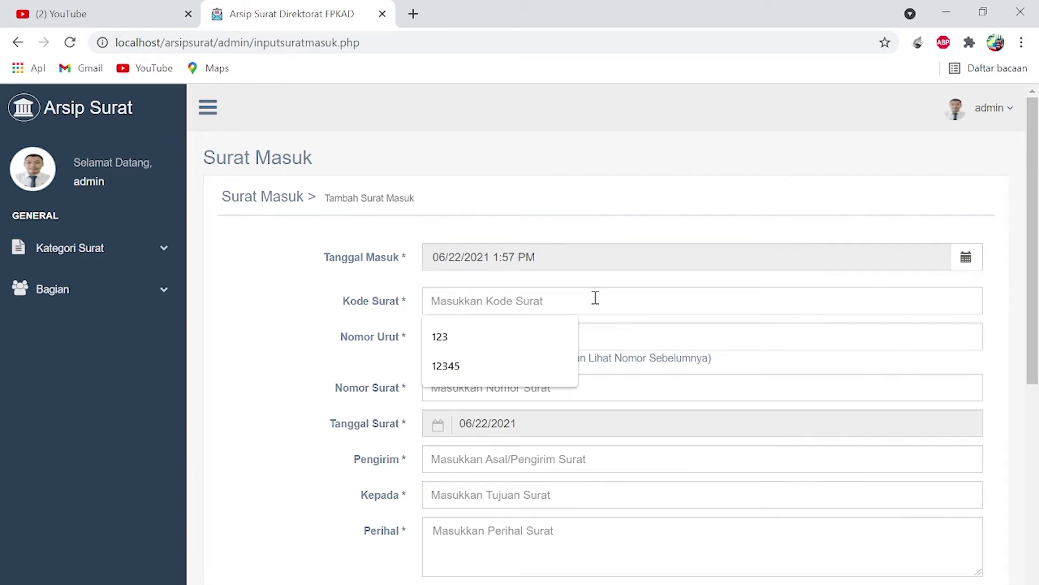
pyautogui.write('12345')
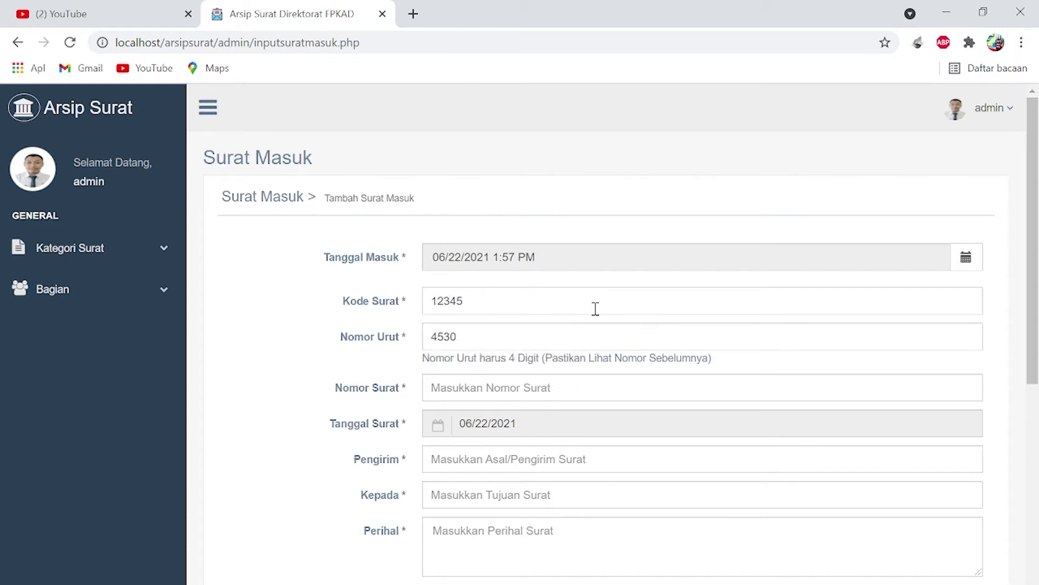
pyautogui.click(579, 384)
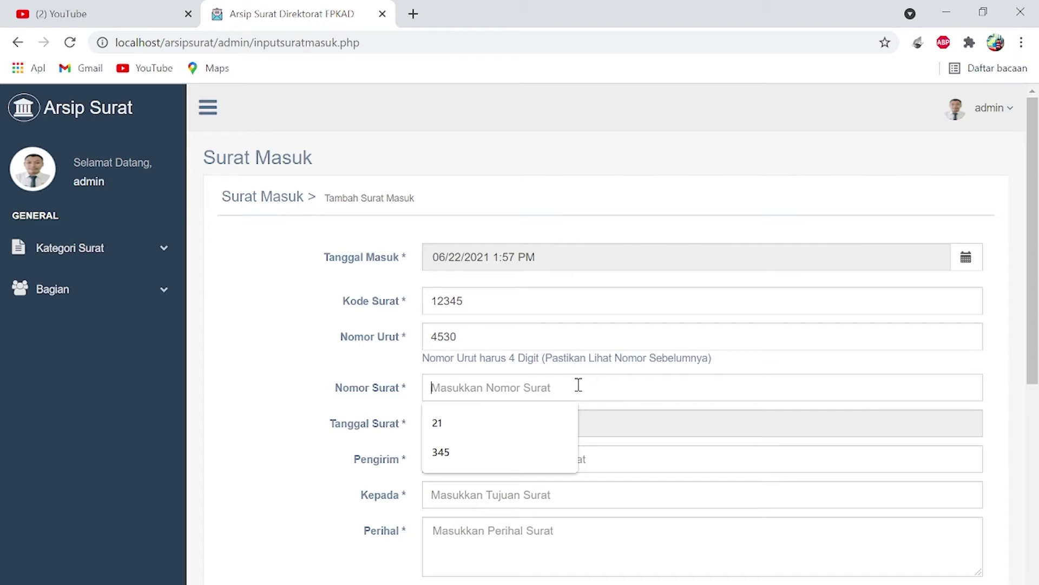
pyautogui.write('1234')
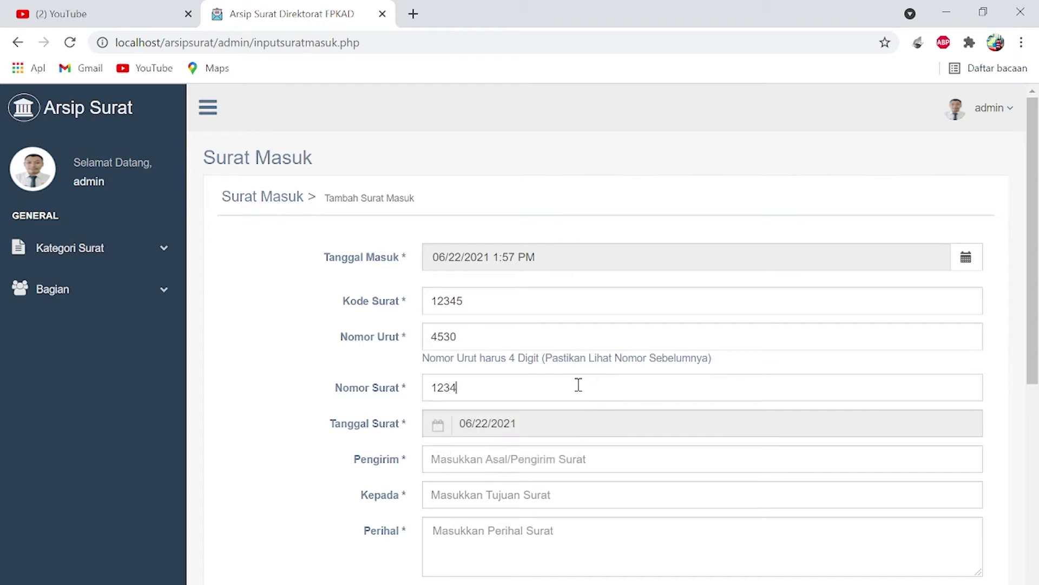
# - Set sender Admin, recipient TU and subject 'Diposisi Direktur'
pyautogui.scroll(-1, 579, 385)
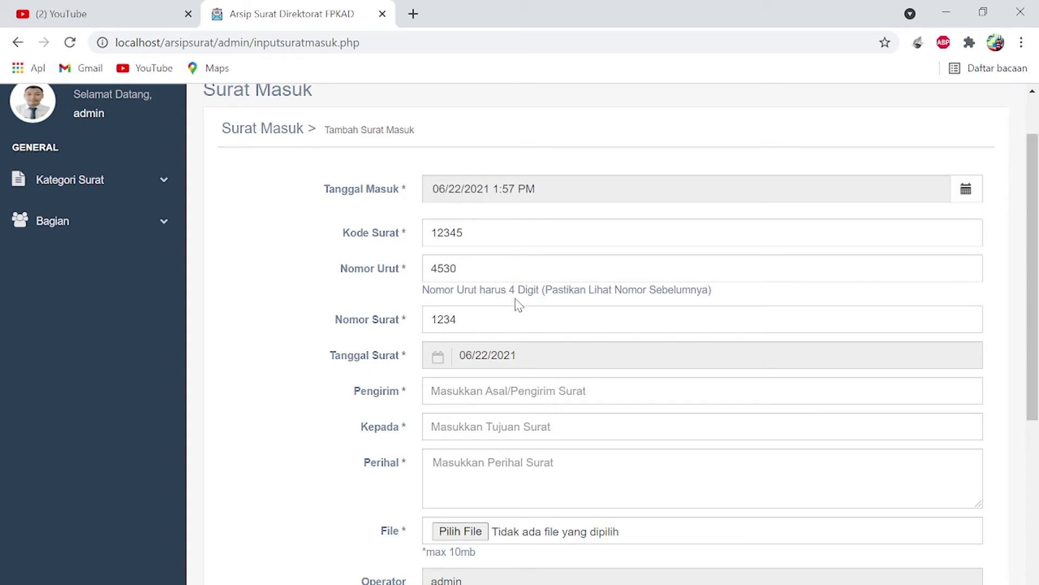
pyautogui.click(505, 393)
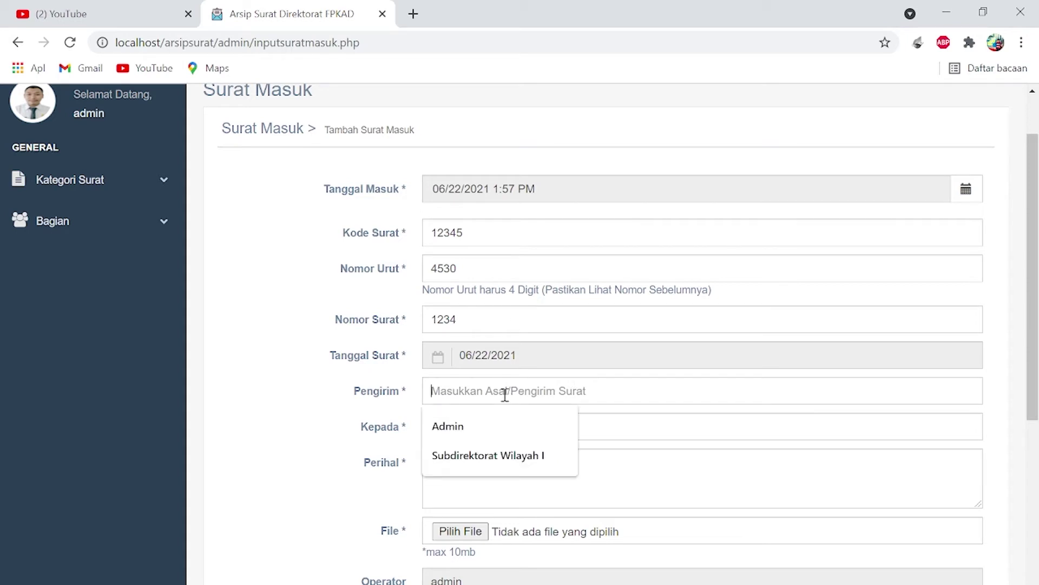
pyautogui.click(503, 433)
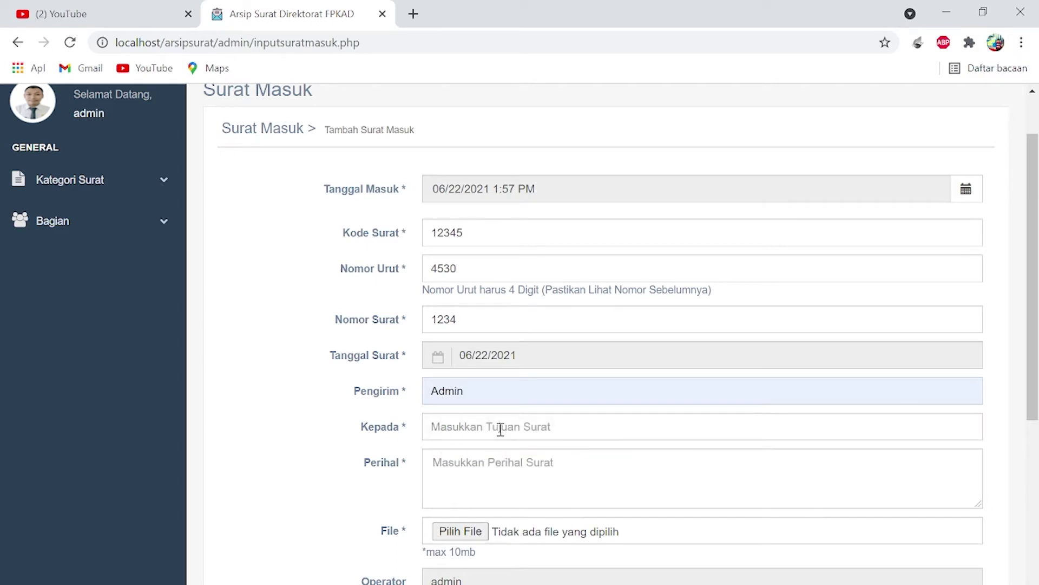
pyautogui.click(500, 430)
pyautogui.click(468, 462)
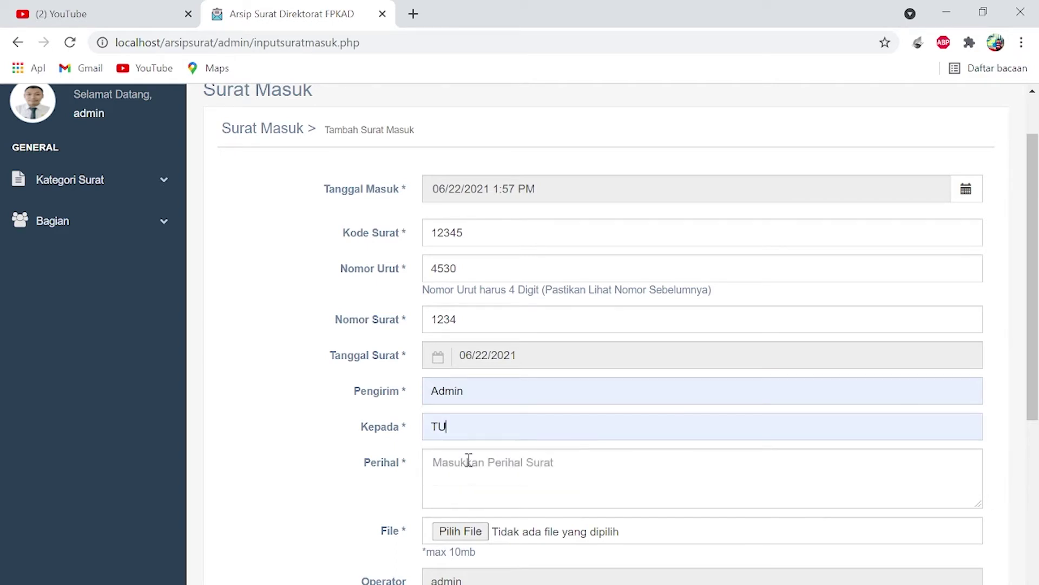
pyautogui.write('D')
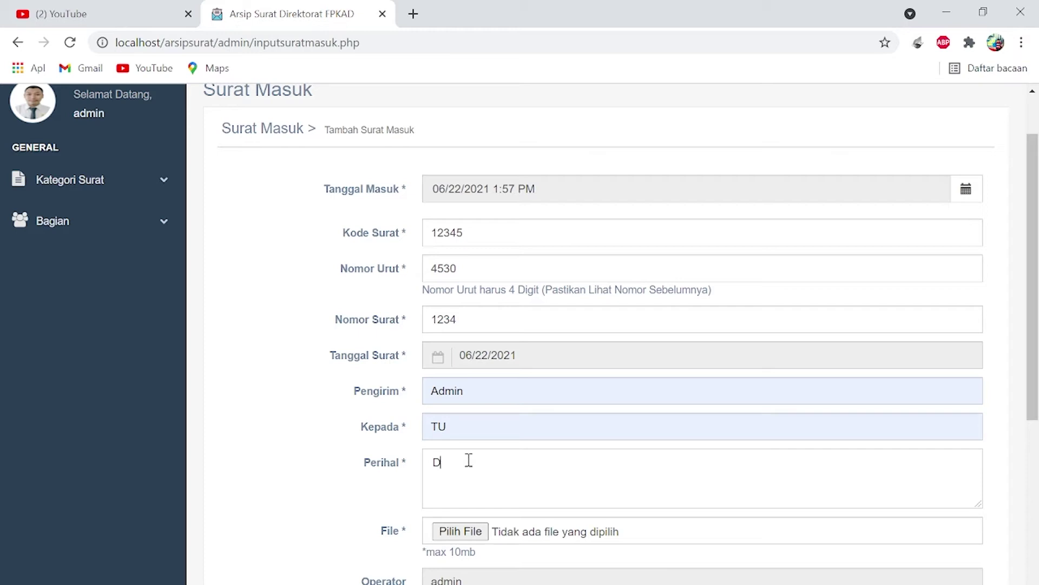
pyautogui.write('iposisi Direktur')
pyautogui.scroll(-3, 469, 459)
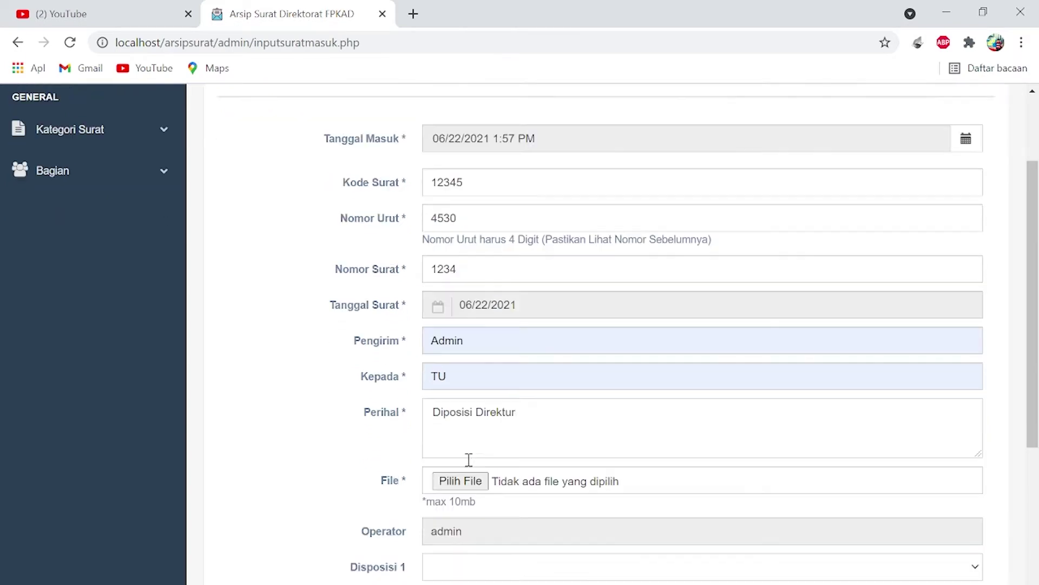
# - Attach Kegiatan II Aktualisasi.pdf to the incoming letter form
pyautogui.click(460, 396)
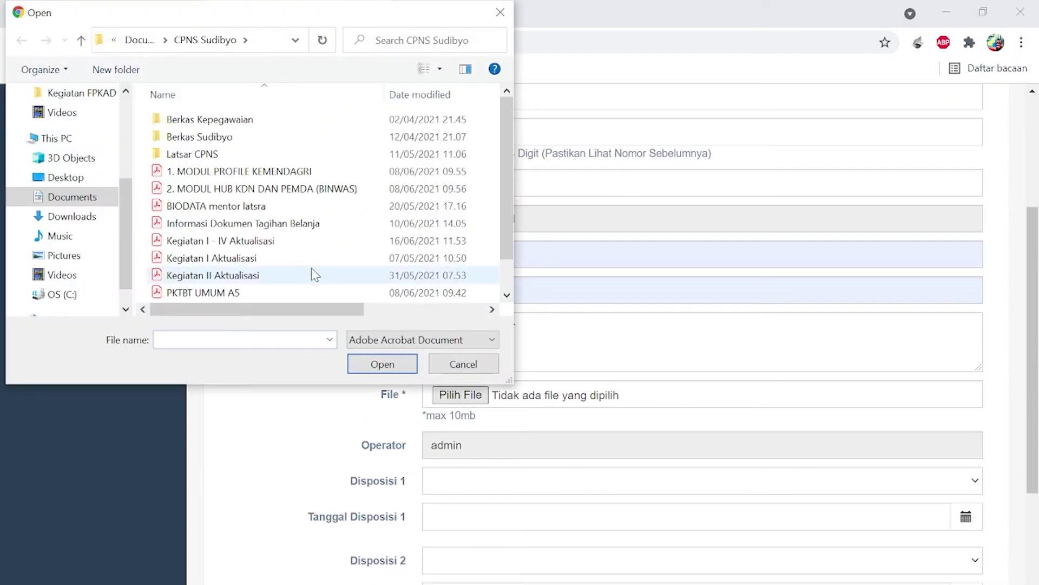
pyautogui.click(312, 270)
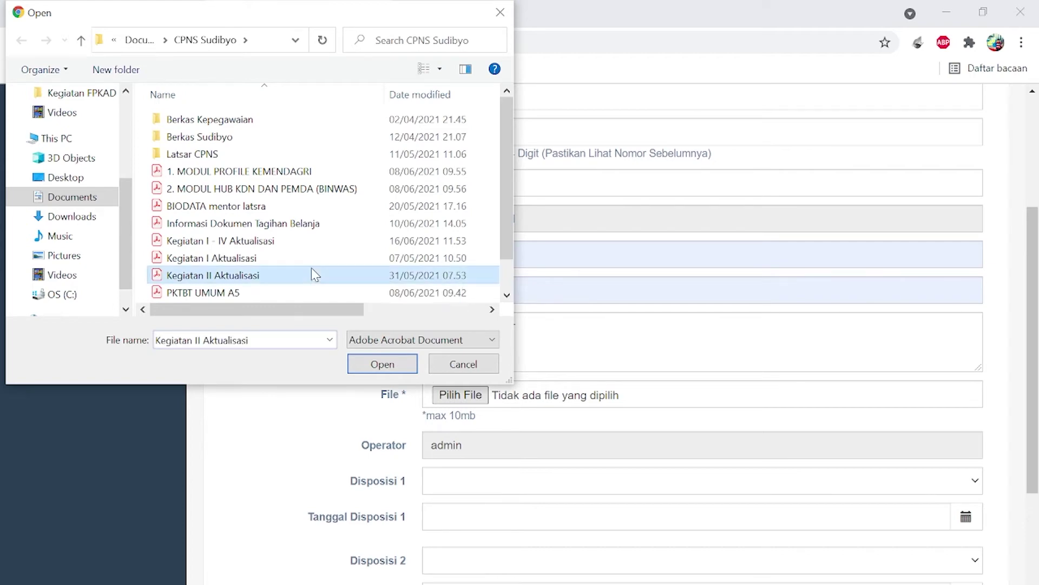
pyautogui.click(371, 370)
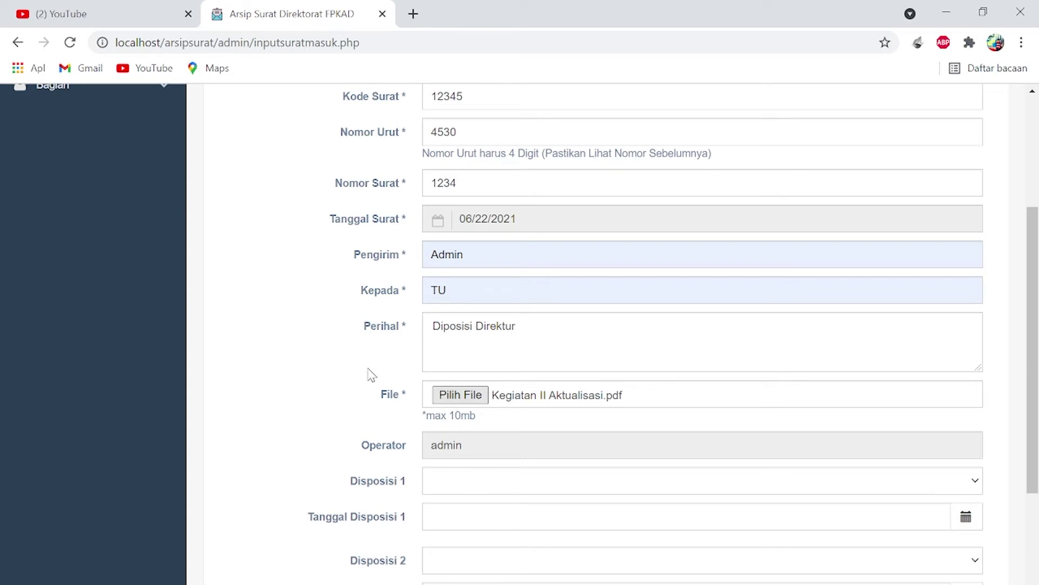
pyautogui.scroll(-4, 372, 373)
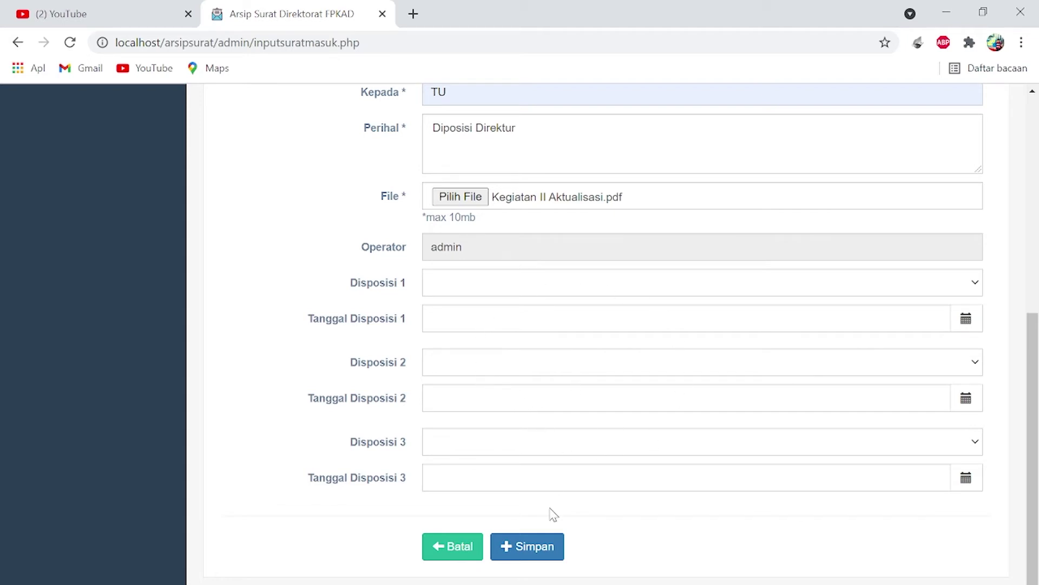
pyautogui.scroll(7, 563, 399)
pyautogui.scroll(-7, 562, 399)
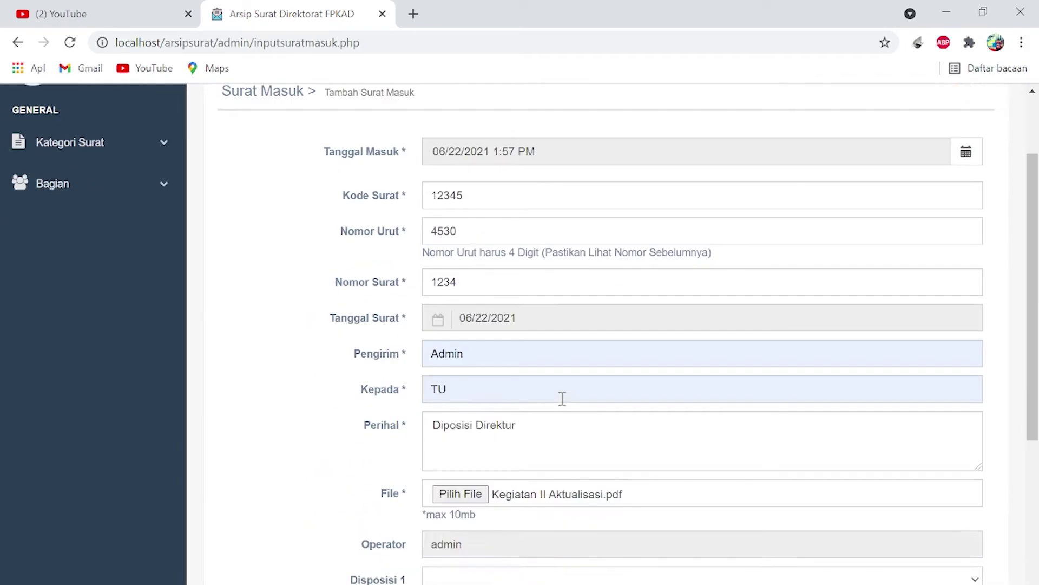
# - Save incoming letter 4530 and scroll down to its row in Data Surat Masuk
pyautogui.click(539, 542)
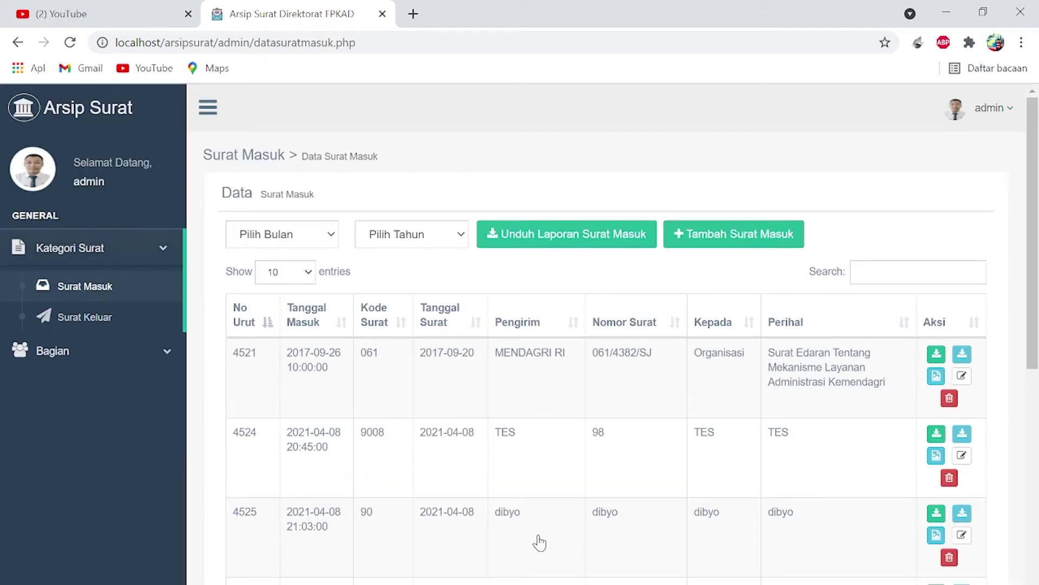
pyautogui.scroll(-7, 540, 542)
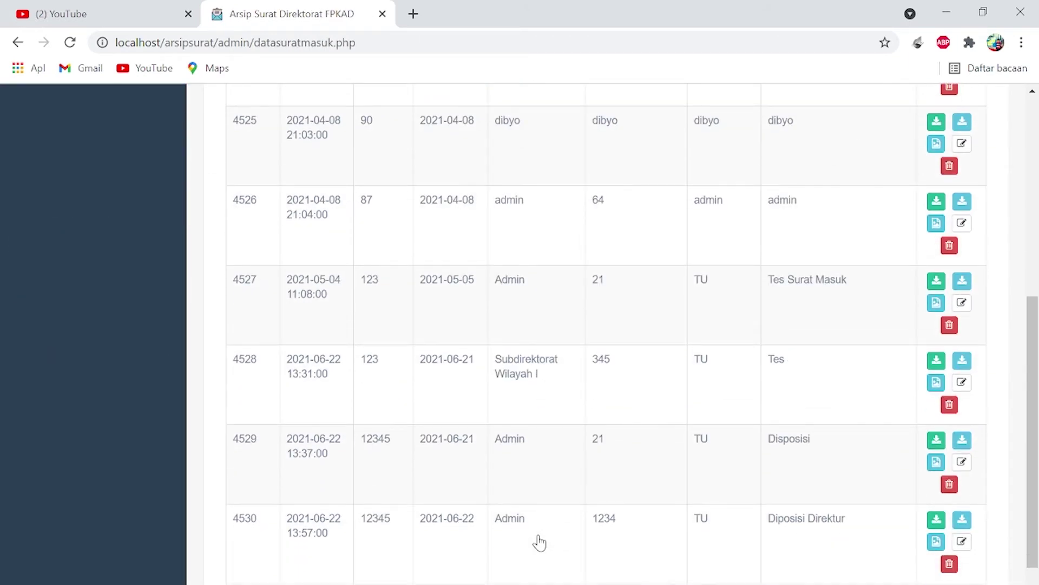
pyautogui.scroll(-2, 539, 541)
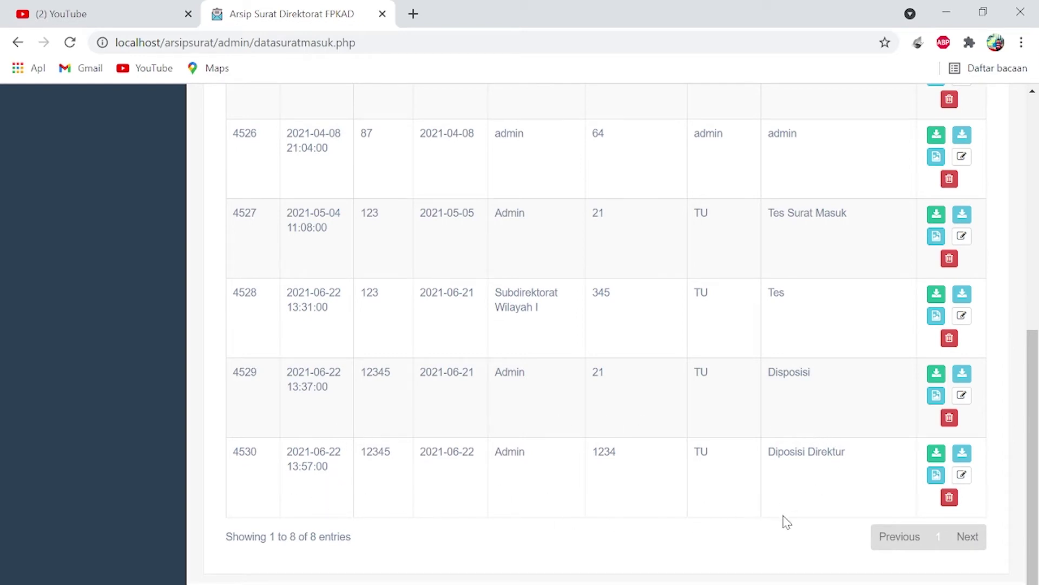
pyautogui.click(937, 476)
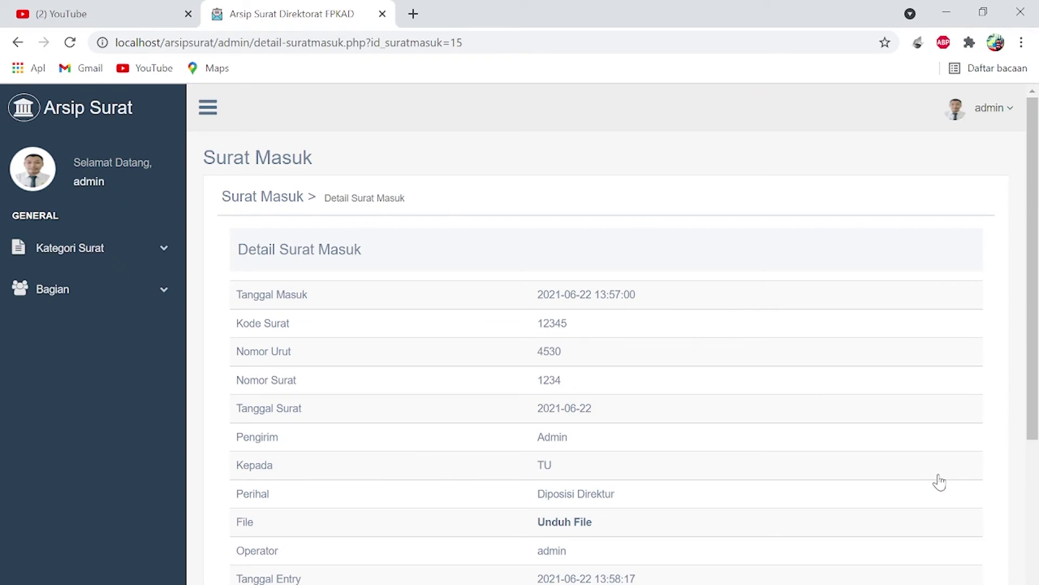
pyautogui.scroll(-2, 684, 479)
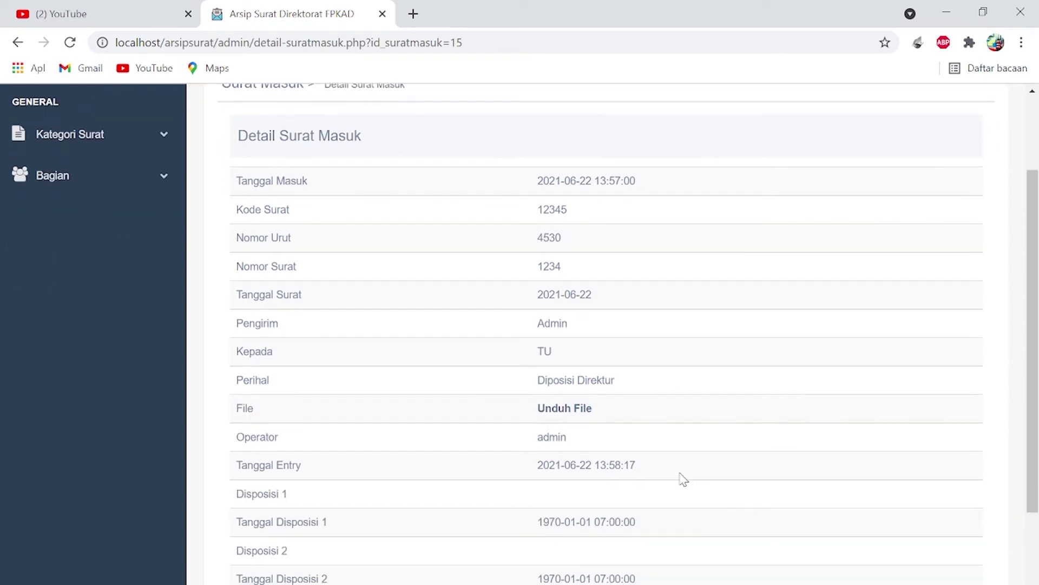
pyautogui.scroll(-3, 684, 479)
pyautogui.click(928, 546)
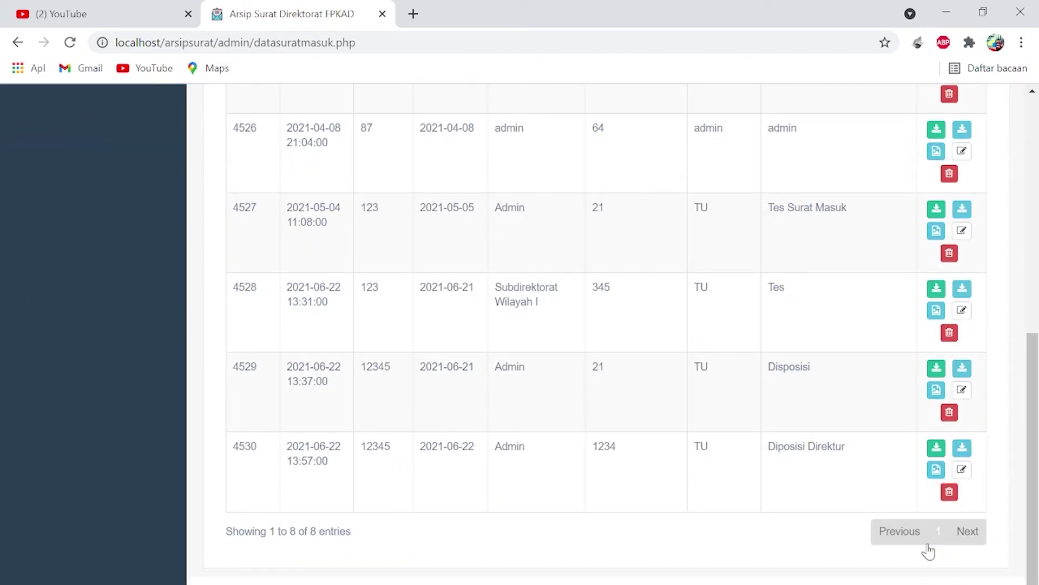
# - Download row 4530's attachment as 2021-4530.pdf with IDM
pyautogui.click(934, 453)
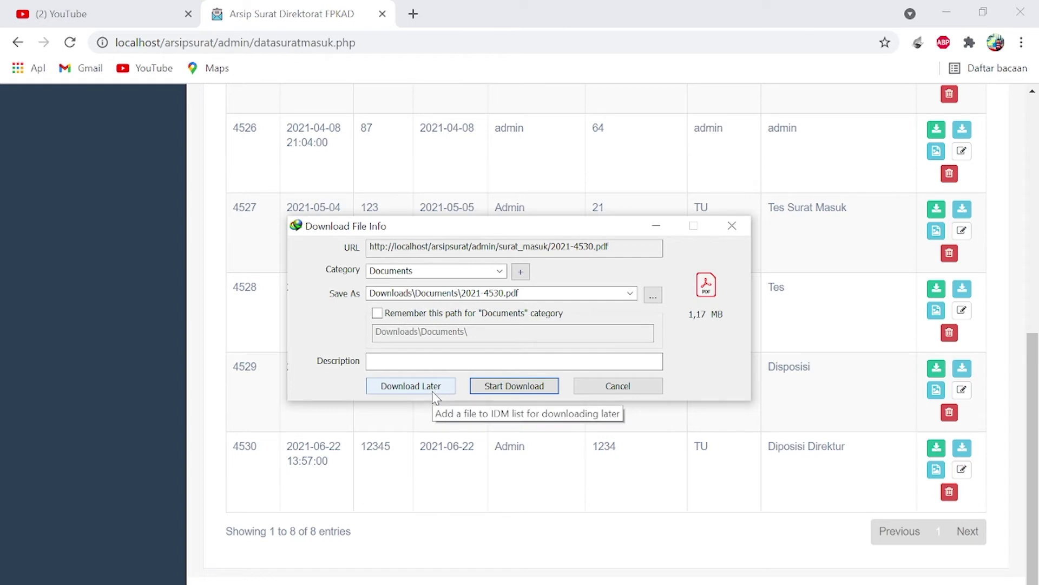
pyautogui.click(513, 386)
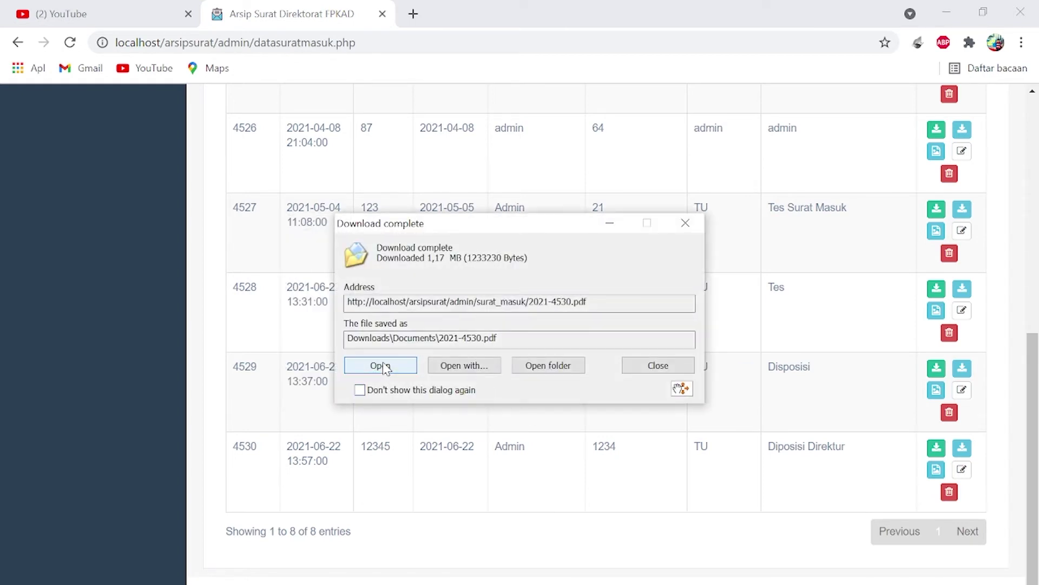
# - Open 2021-4530.pdf in Acrobat, scroll through it, then close all Acrobat tabs
pyautogui.click(379, 365)
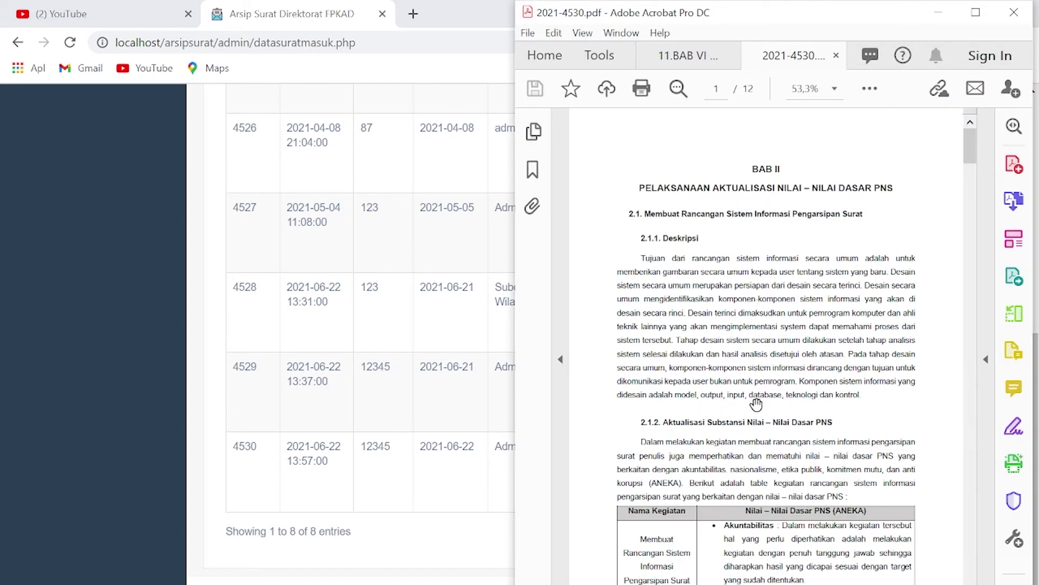
pyautogui.scroll(-6, 757, 403)
pyautogui.scroll(-5, 757, 403)
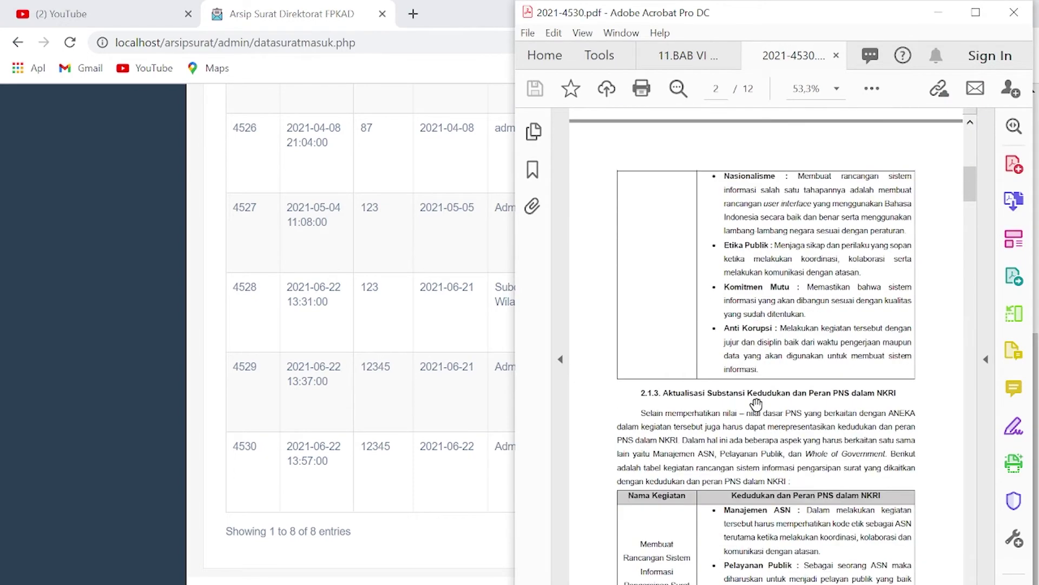
pyautogui.scroll(-4, 756, 404)
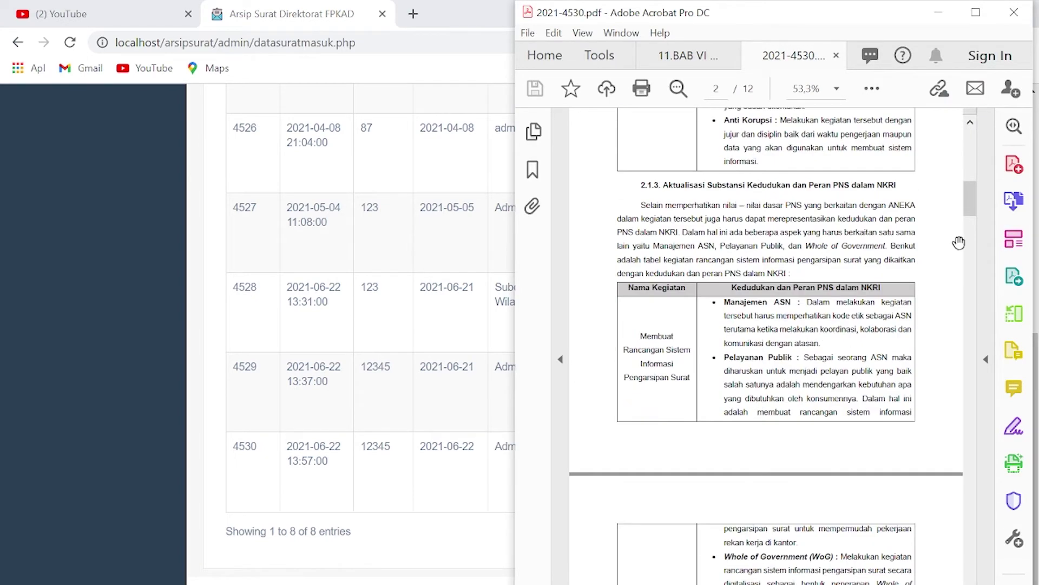
pyautogui.click(1014, 12)
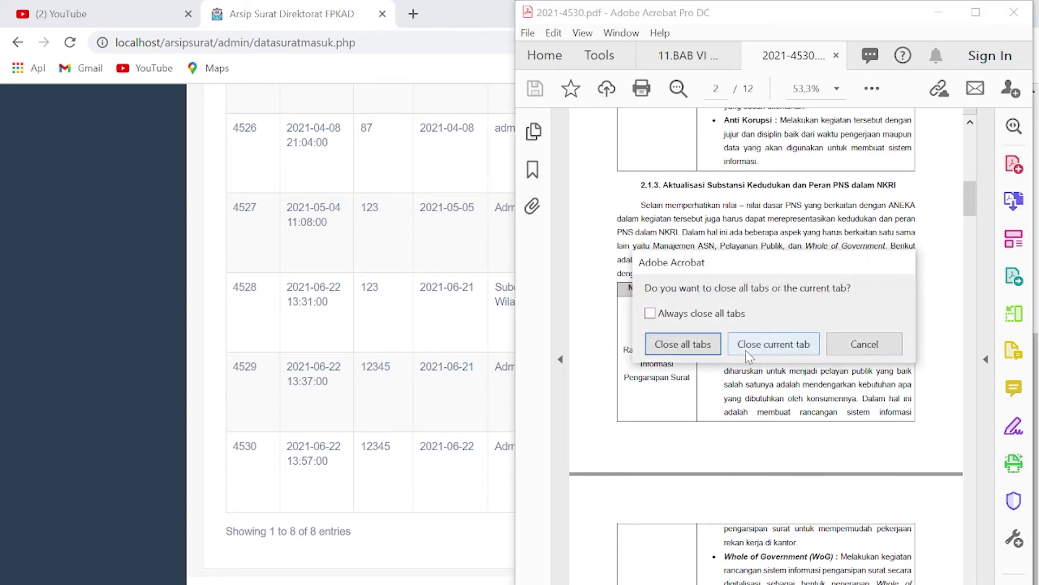
pyautogui.click(683, 344)
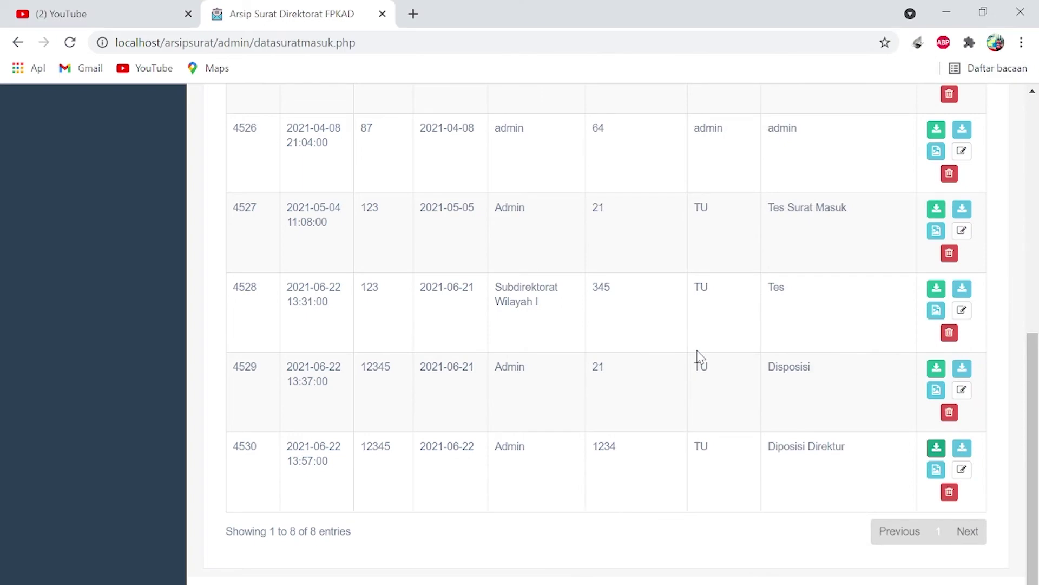
# - Open the Data Surat Keluar outgoing-letters page from the sidebar
pyautogui.scroll(9, 699, 358)
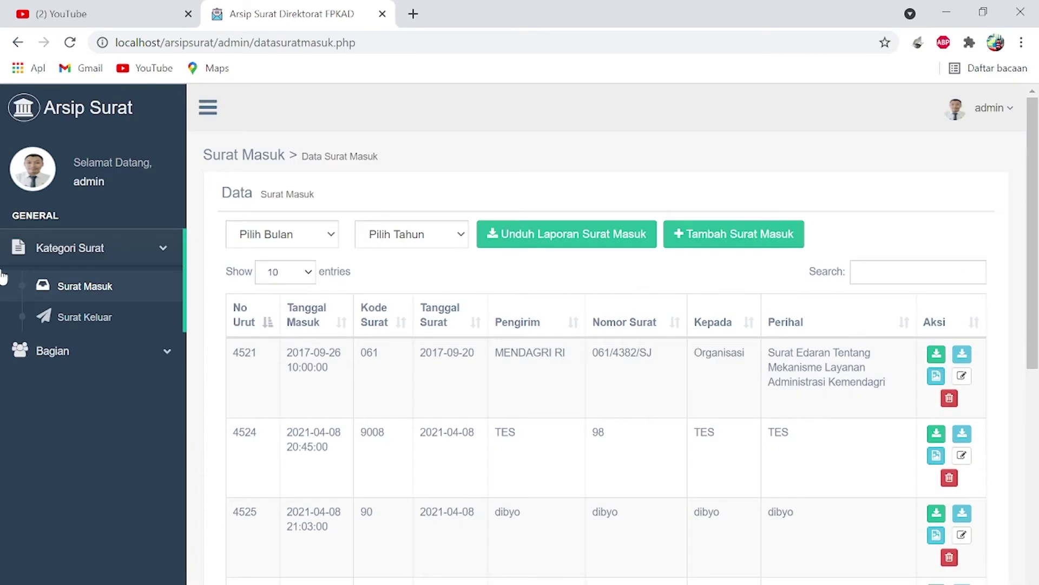
pyautogui.click(73, 320)
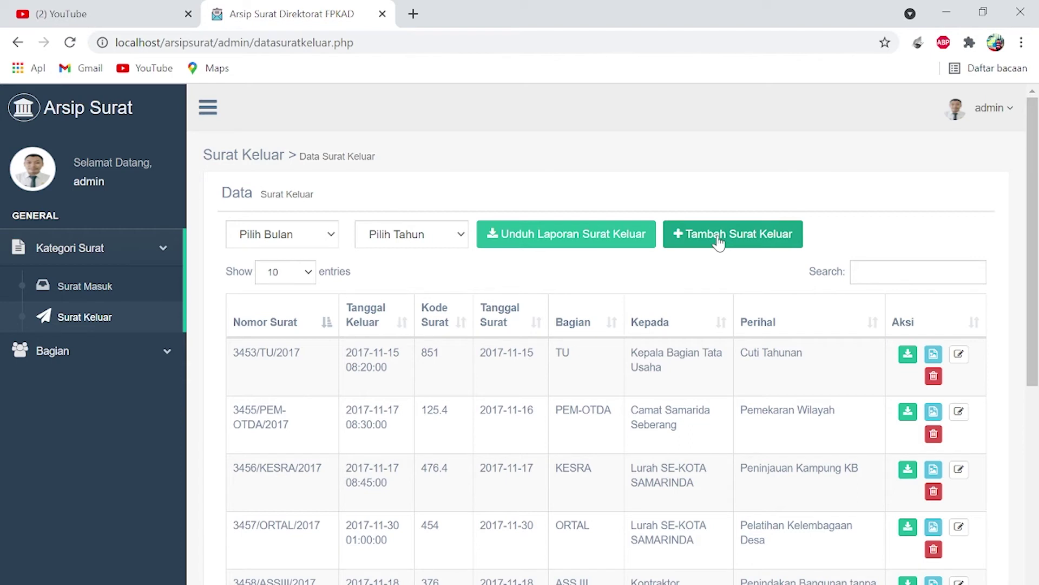
# - Start a new outgoing letter dated now with code 12345 and section TU
pyautogui.click(719, 242)
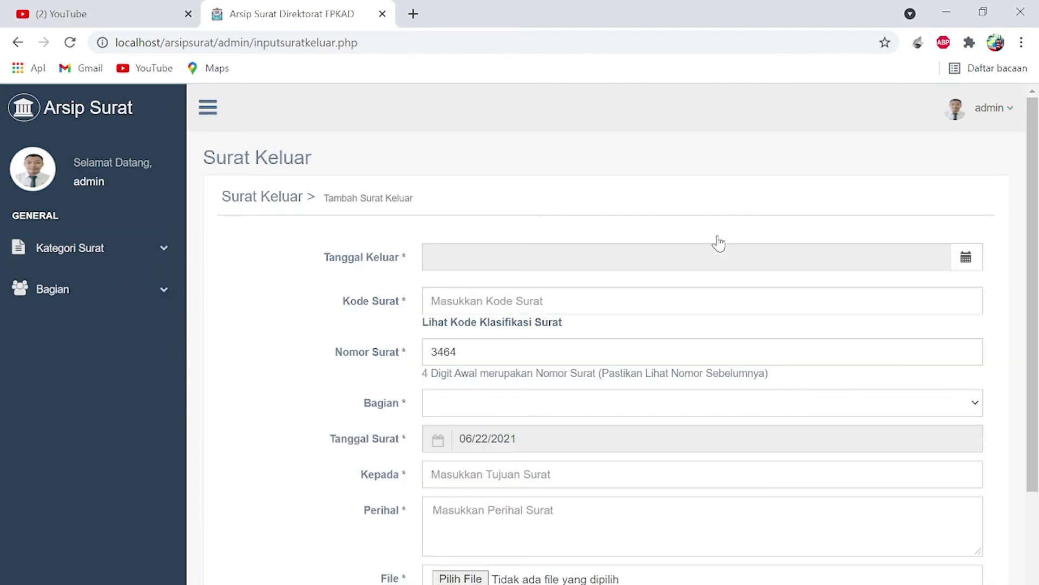
pyautogui.click(967, 258)
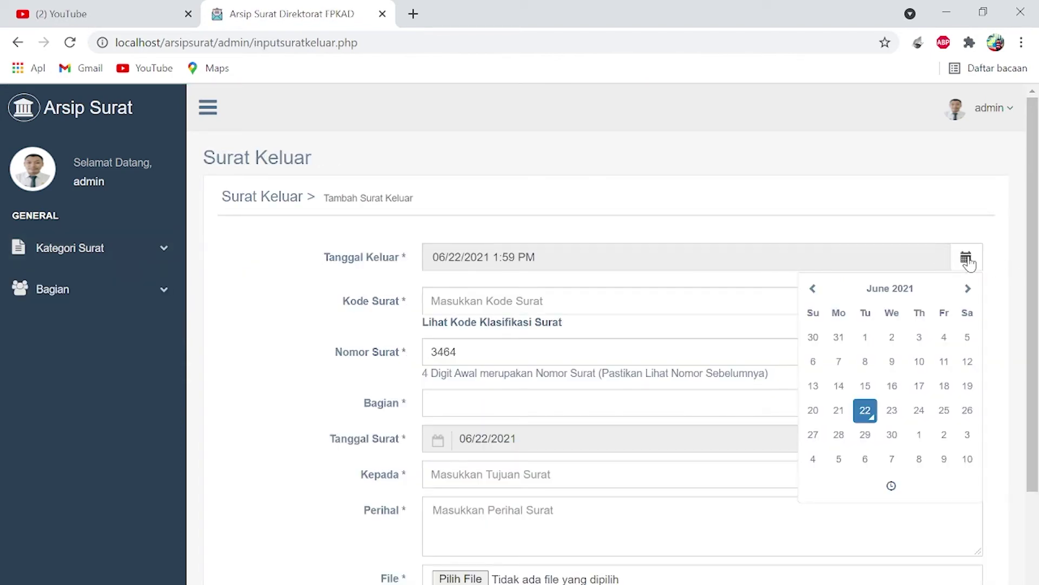
pyautogui.click(477, 301)
pyautogui.write('12345')
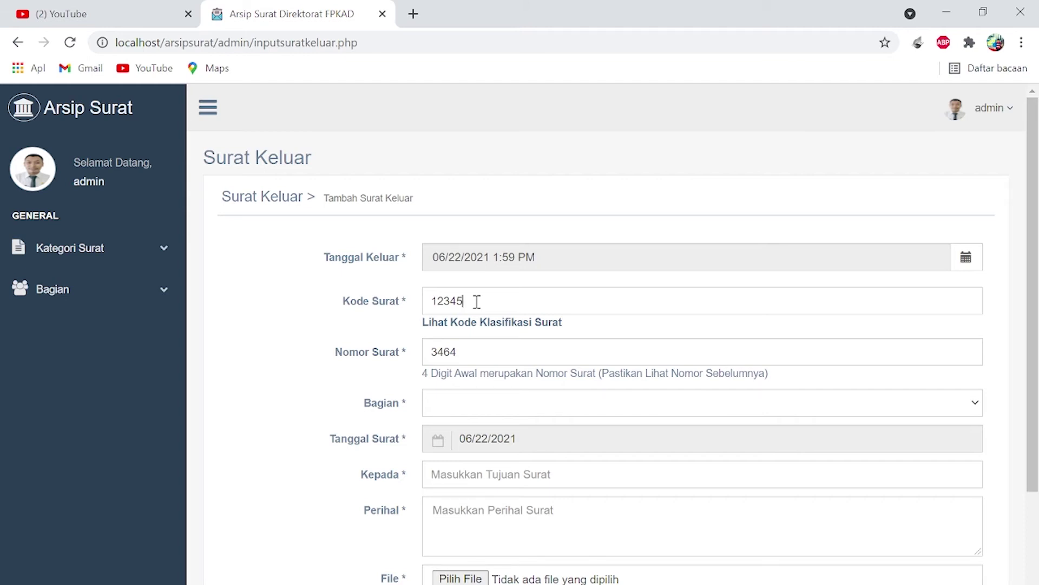
pyautogui.click(469, 404)
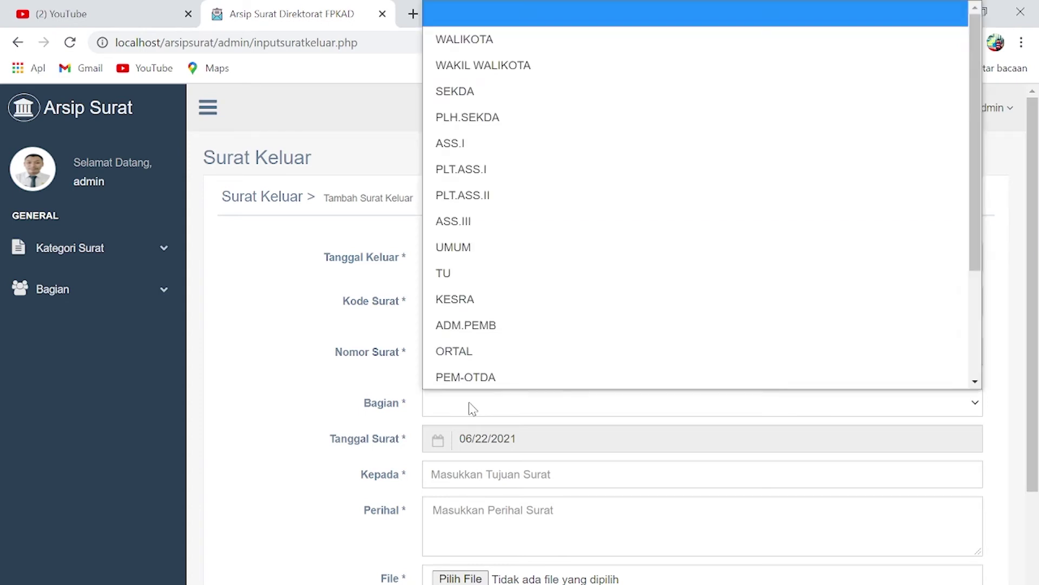
pyautogui.click(454, 271)
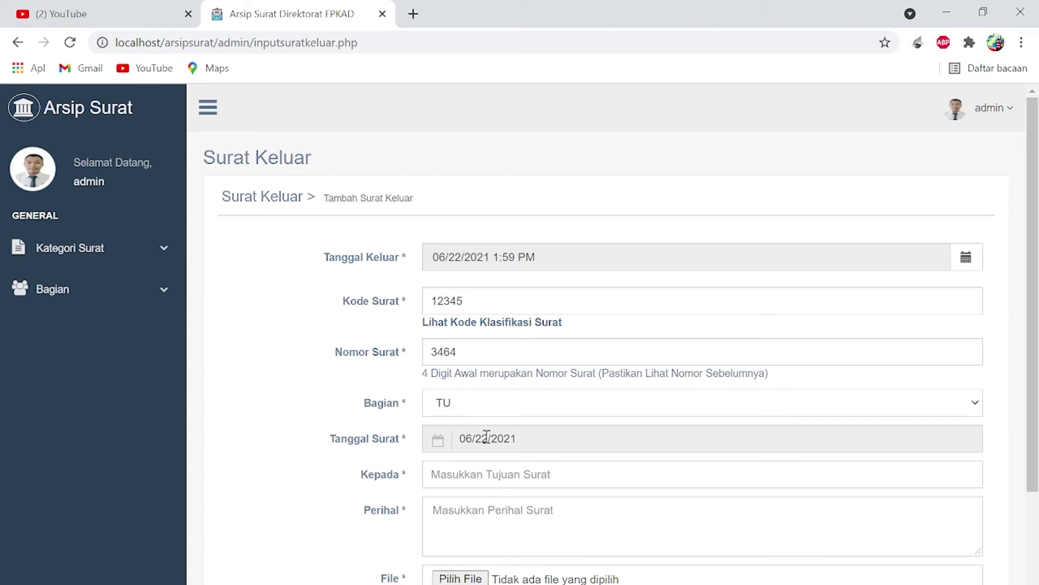
# - Set recipient Kepala bagian TU and subject 'Disposisi'
pyautogui.click(479, 470)
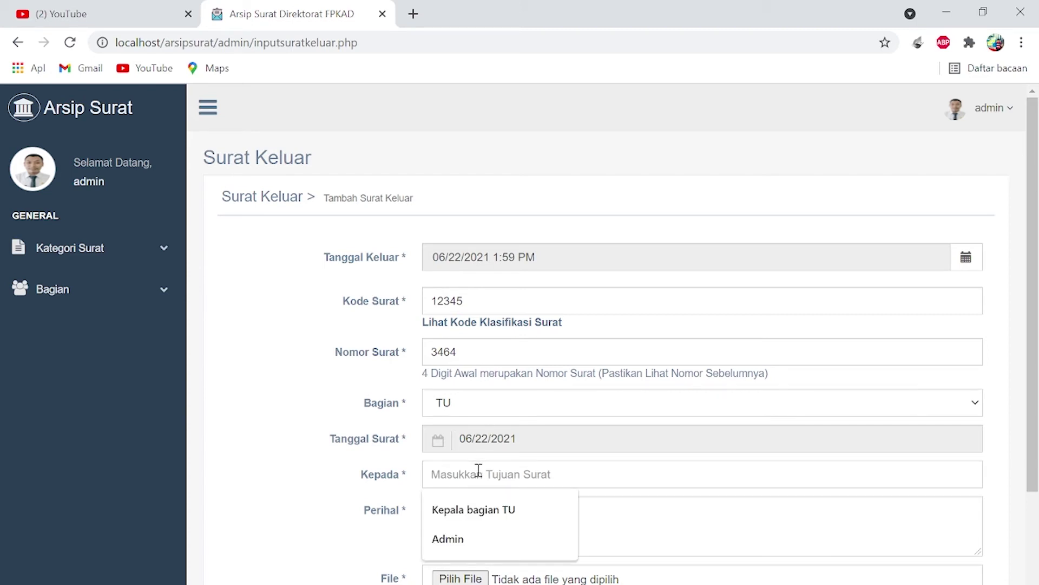
pyautogui.click(481, 511)
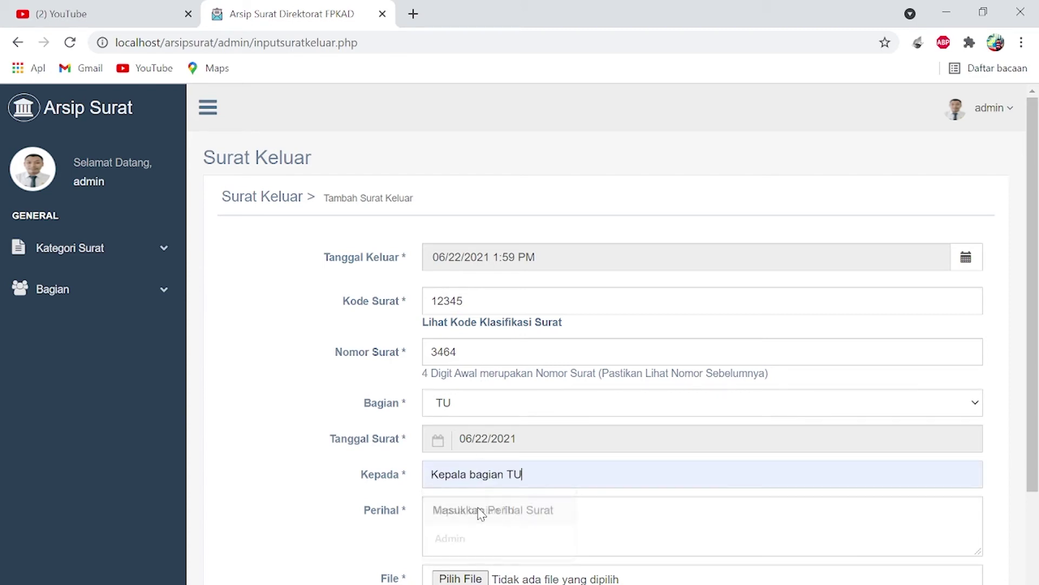
pyautogui.write('Disp')
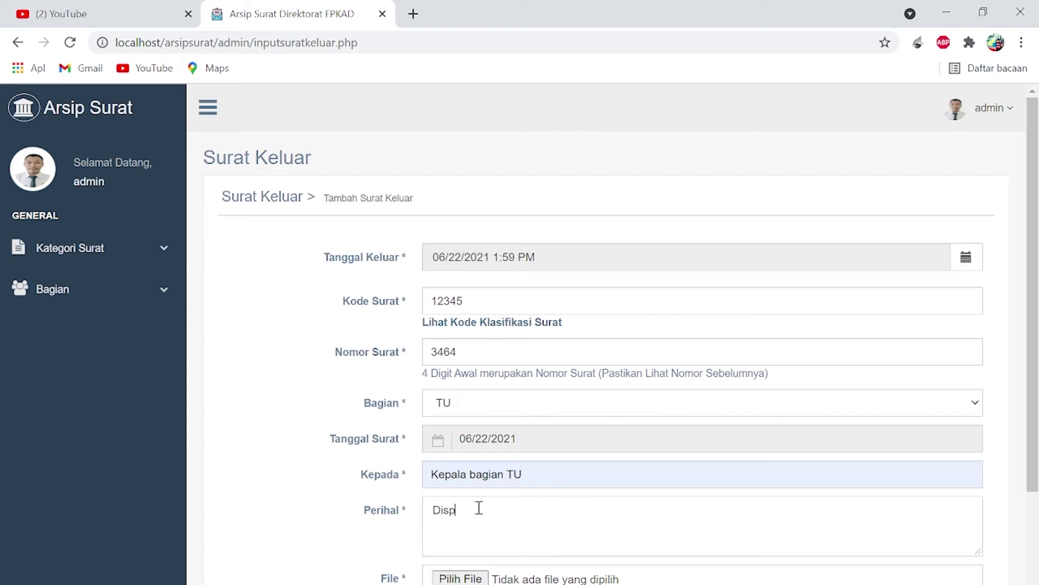
pyautogui.write('is')
pyautogui.press('BackSpace')
pyautogui.press('BackSpace')
pyautogui.write('osis')
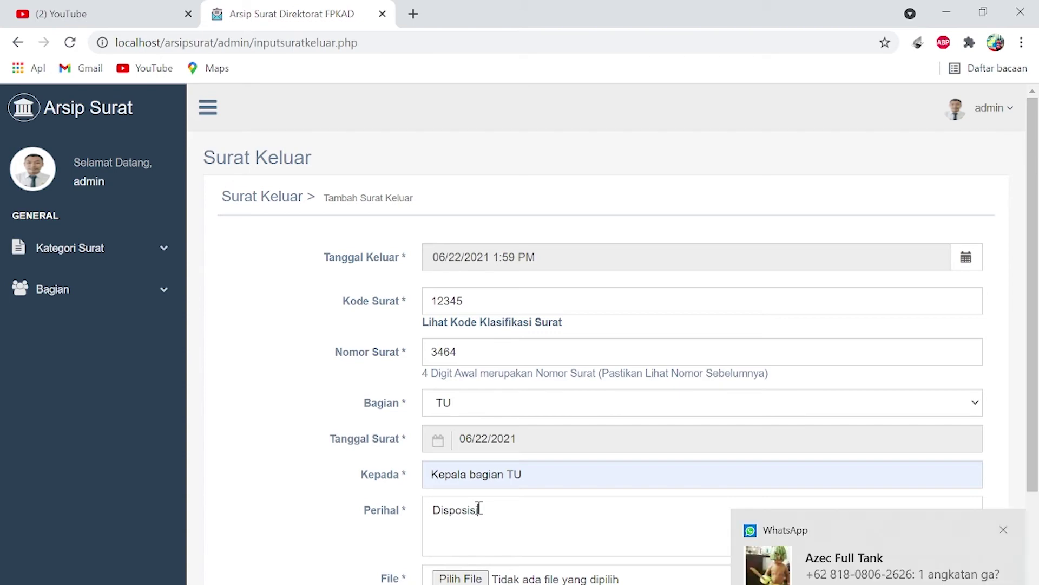
pyautogui.scroll(-3, 479, 509)
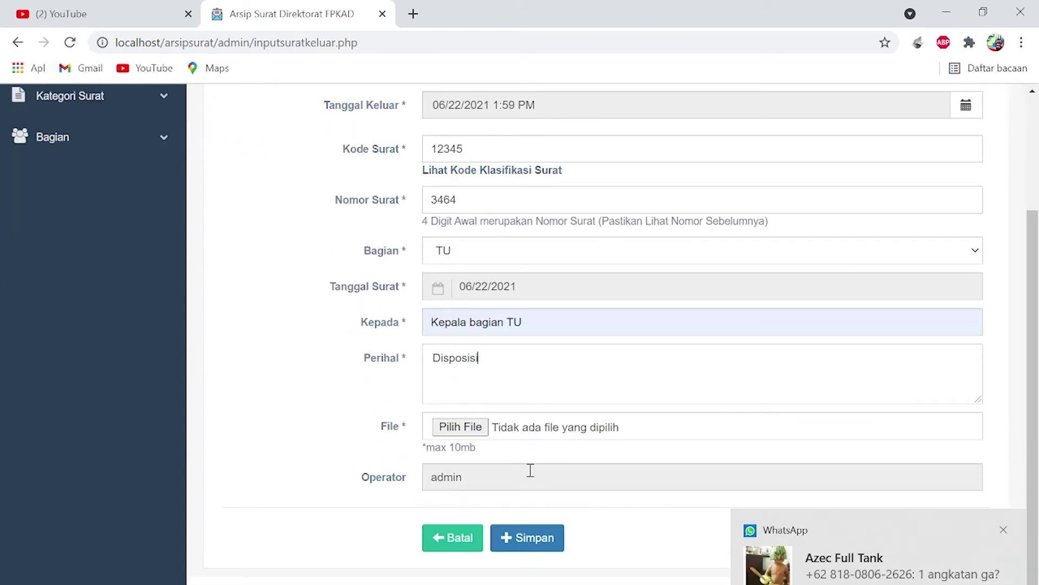
# - Attach the Kegiatan I Aktualisasi PDF to the outgoing letter
pyautogui.click(472, 431)
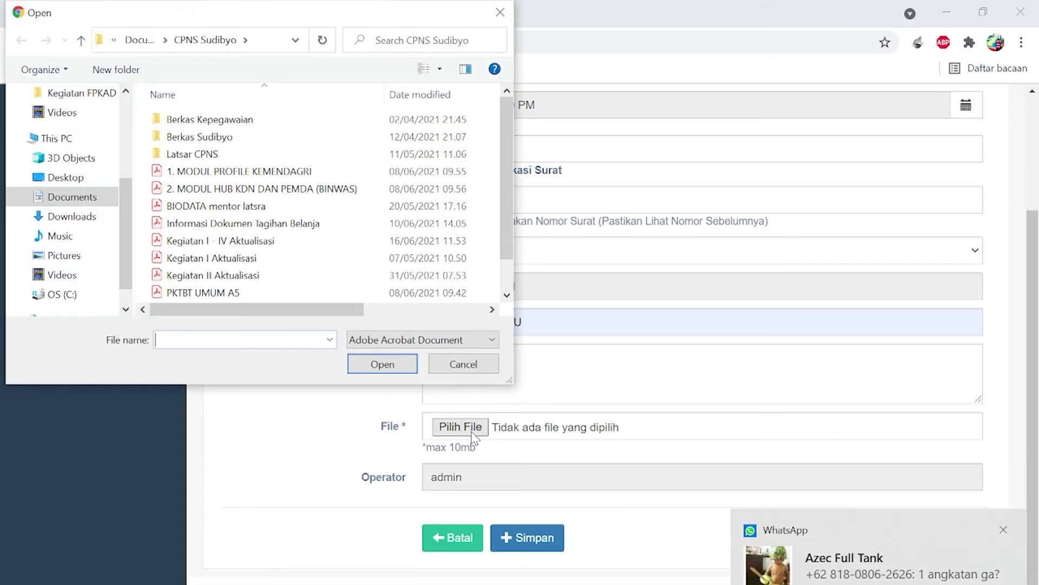
pyautogui.scroll(-1, 250, 241)
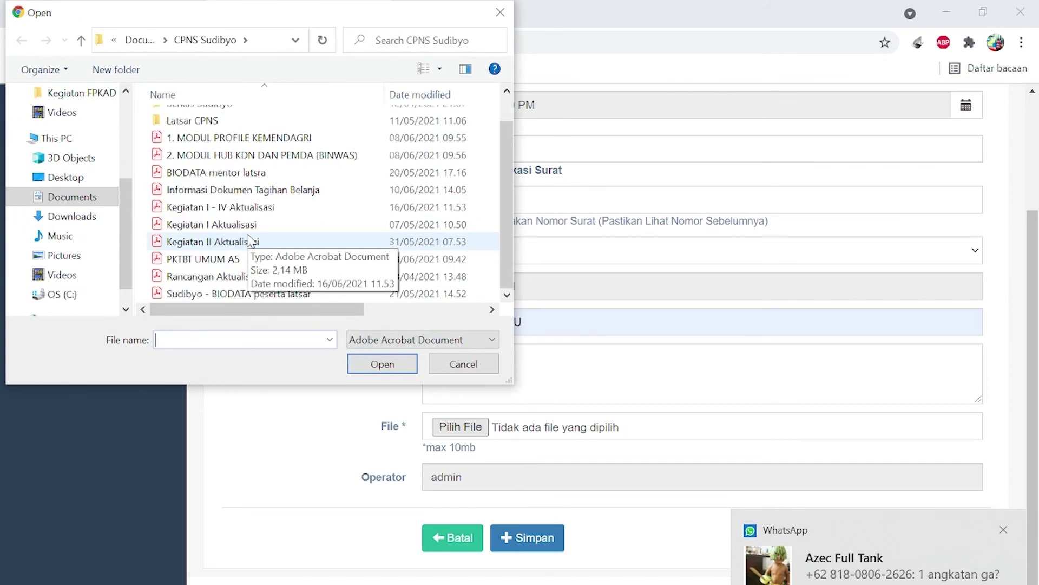
pyautogui.click(244, 230)
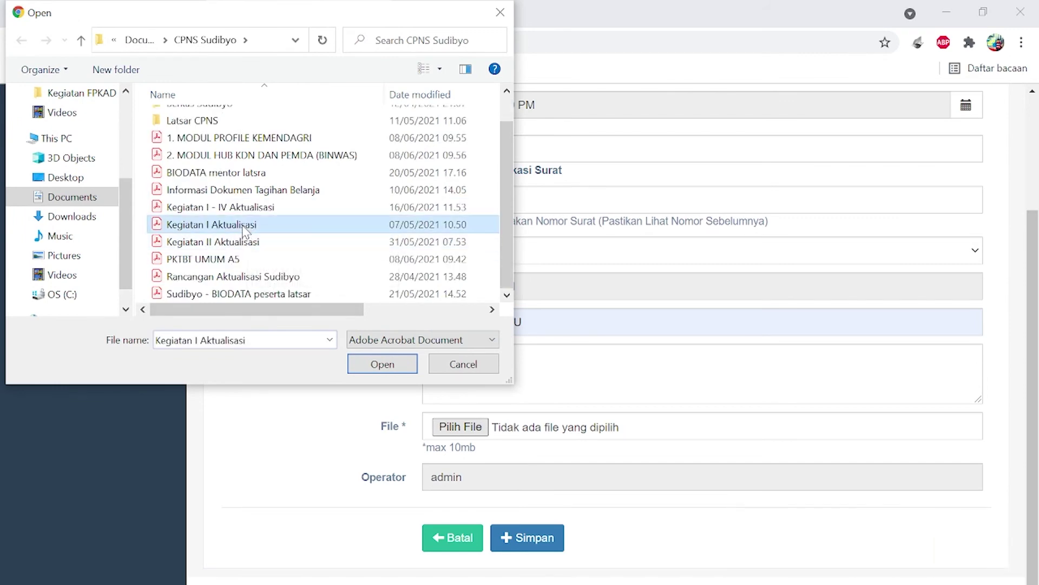
pyautogui.click(369, 363)
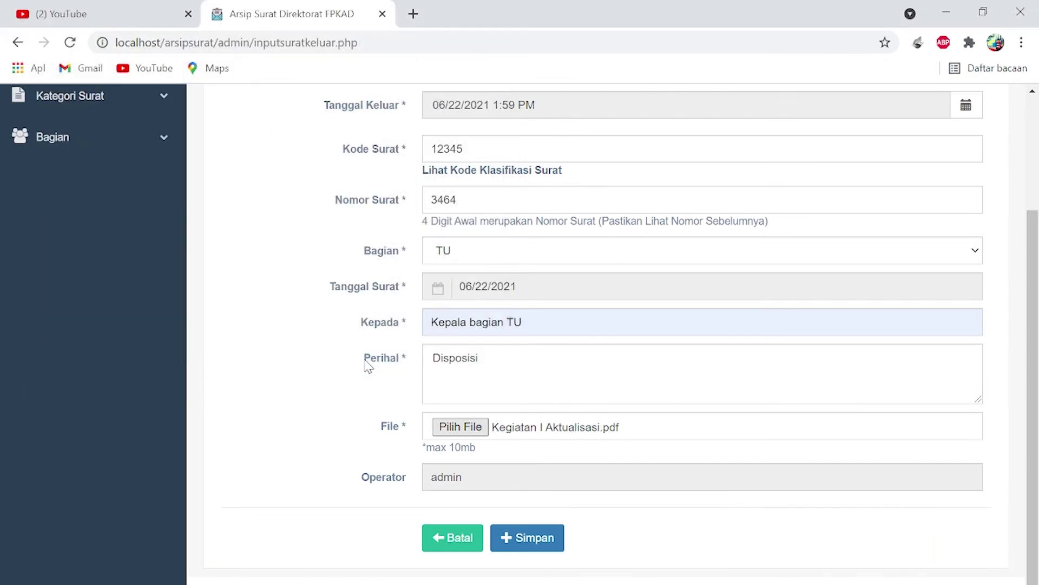
# - Save the outgoing letter and start downloading letter 3463's PDF
pyautogui.click(522, 537)
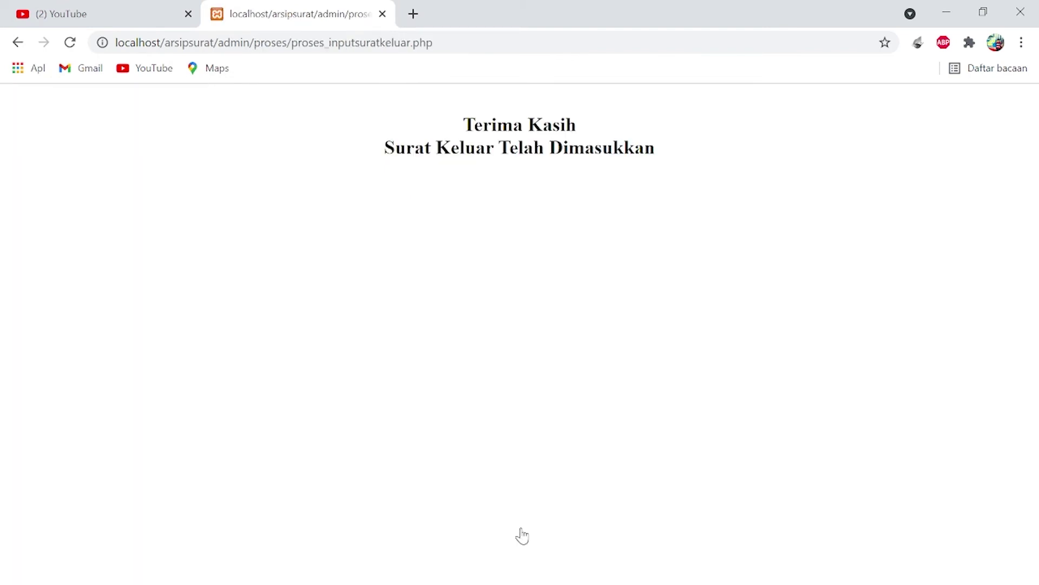
pyautogui.scroll(-7, 521, 536)
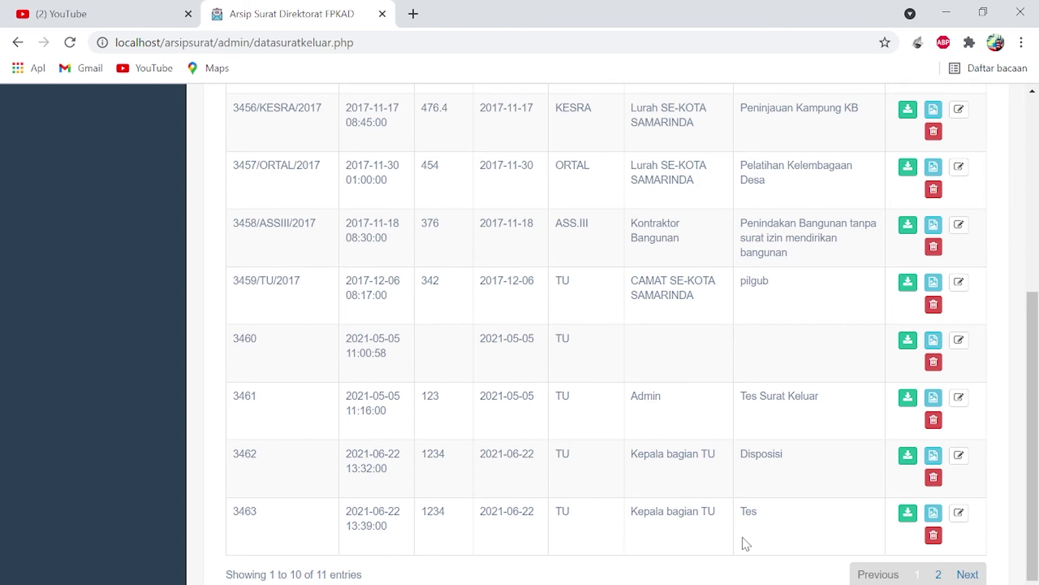
pyautogui.click(909, 514)
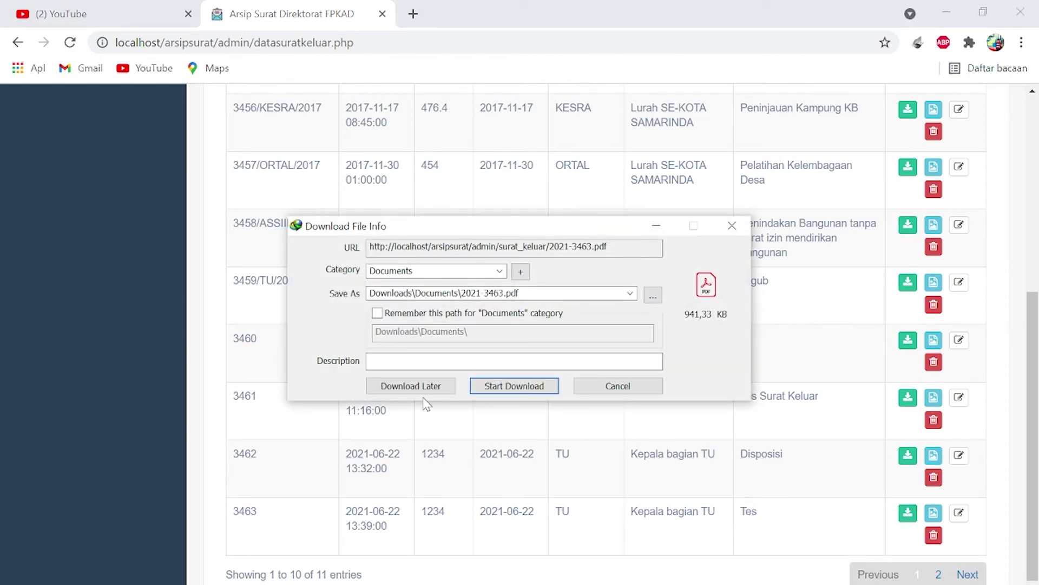
# - Download 2021-3463.pdf, open it in Acrobat, scroll through its first pages, then close it
pyautogui.click(498, 387)
pyautogui.click(380, 365)
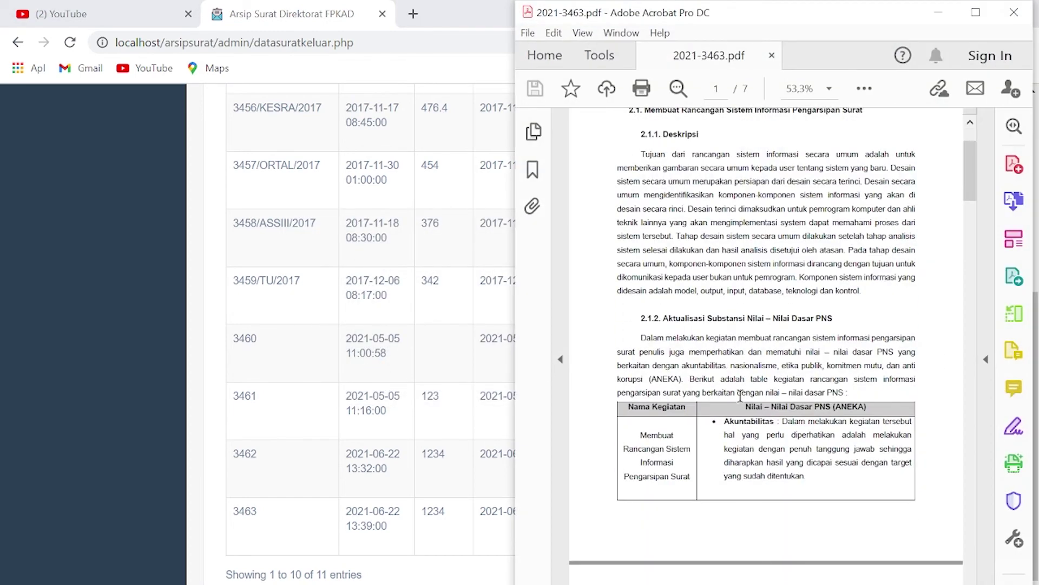
pyautogui.scroll(-6, 740, 395)
pyautogui.scroll(-4, 740, 395)
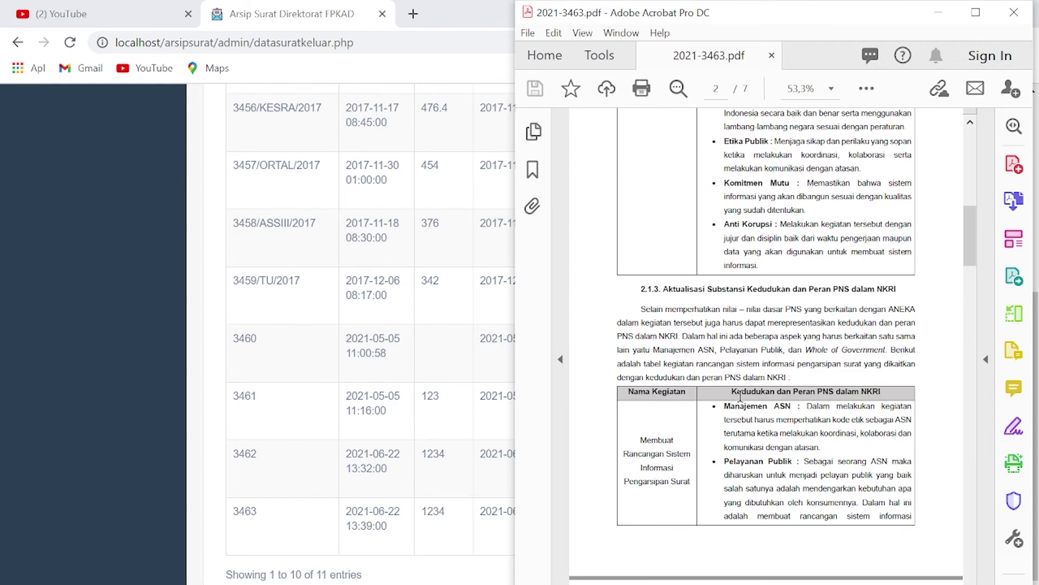
pyautogui.scroll(-5, 740, 395)
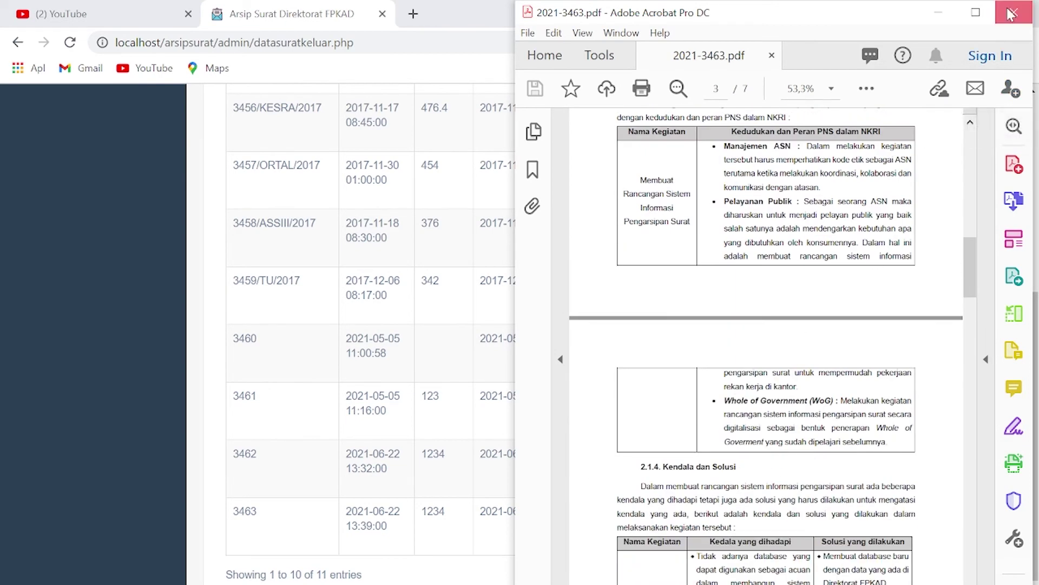
pyautogui.click(1010, 15)
pyautogui.scroll(6, 576, 320)
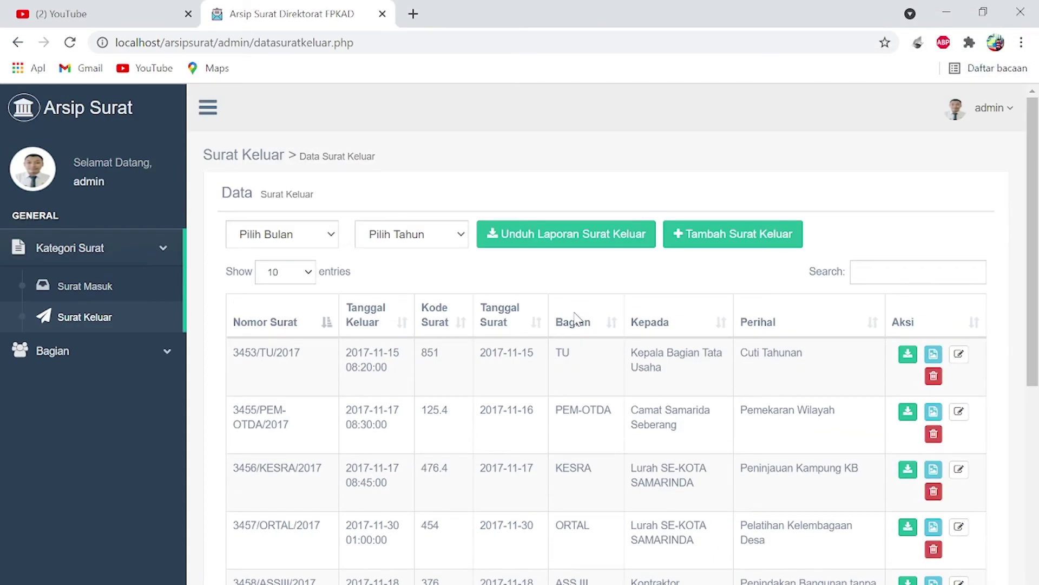
# - Sign out of the admin account and go to the Bagian section login page
pyautogui.click(1000, 104)
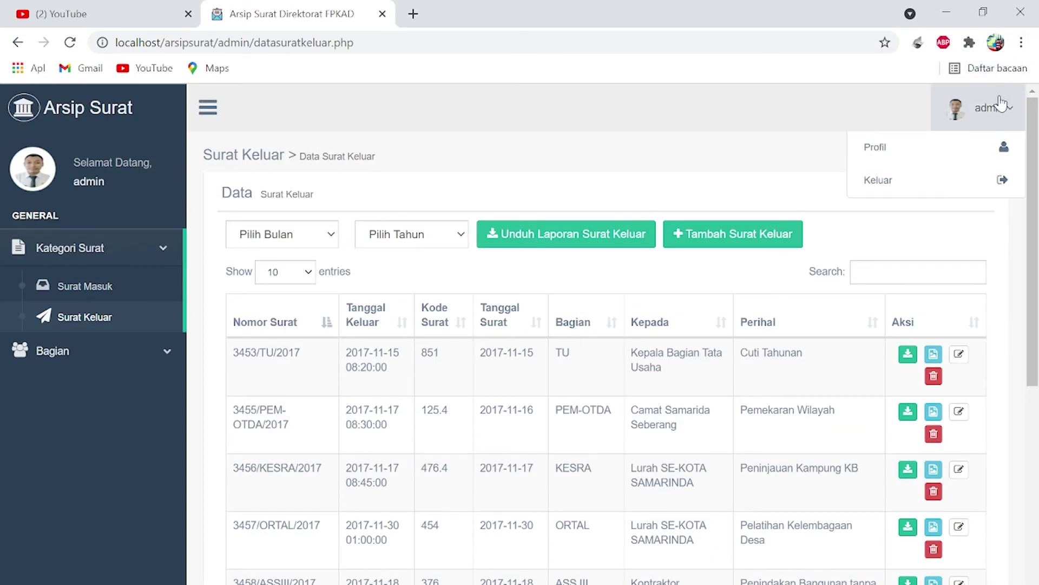
pyautogui.click(903, 187)
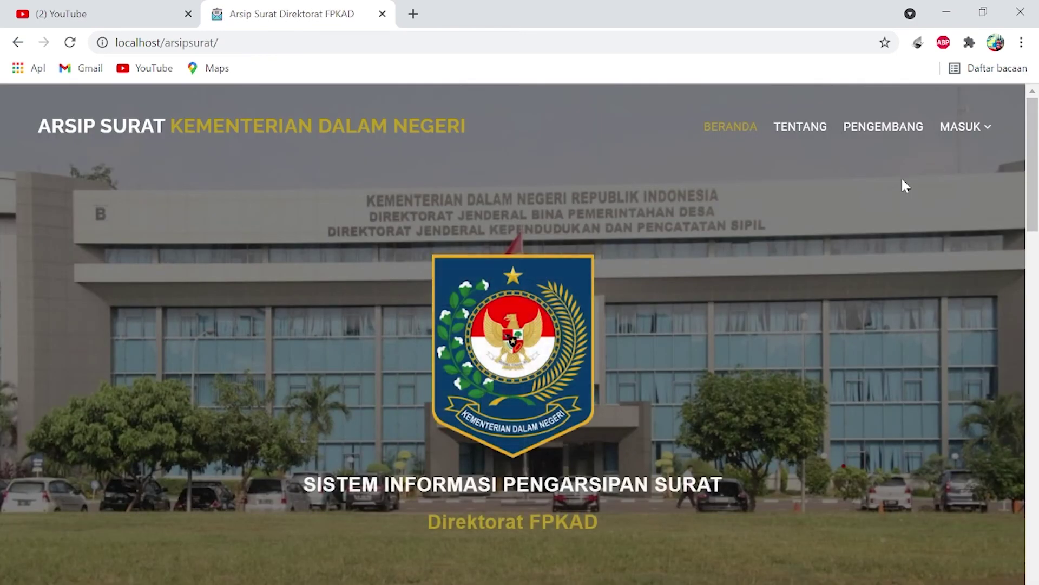
pyautogui.click(973, 128)
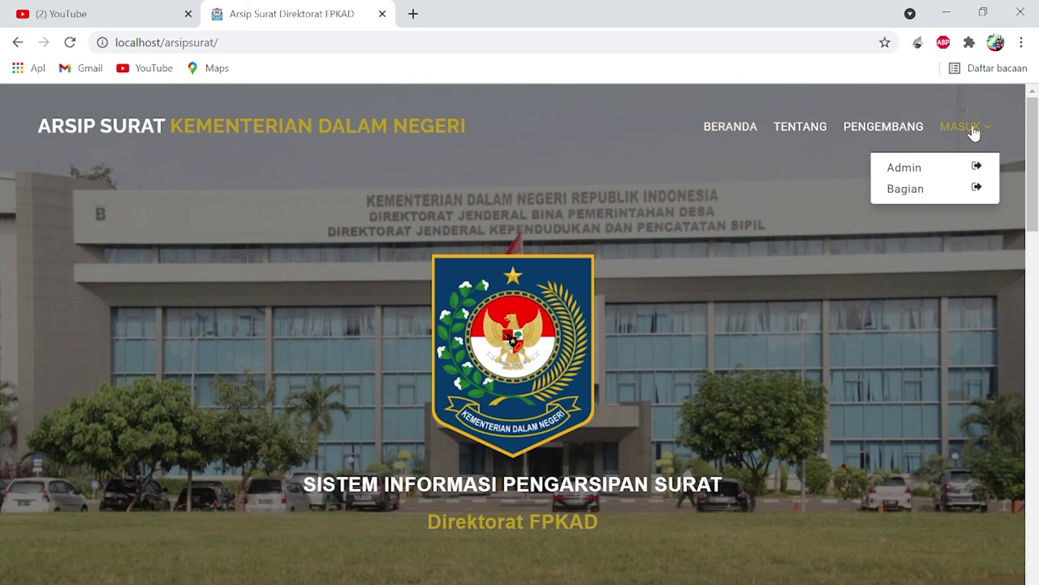
pyautogui.click(924, 189)
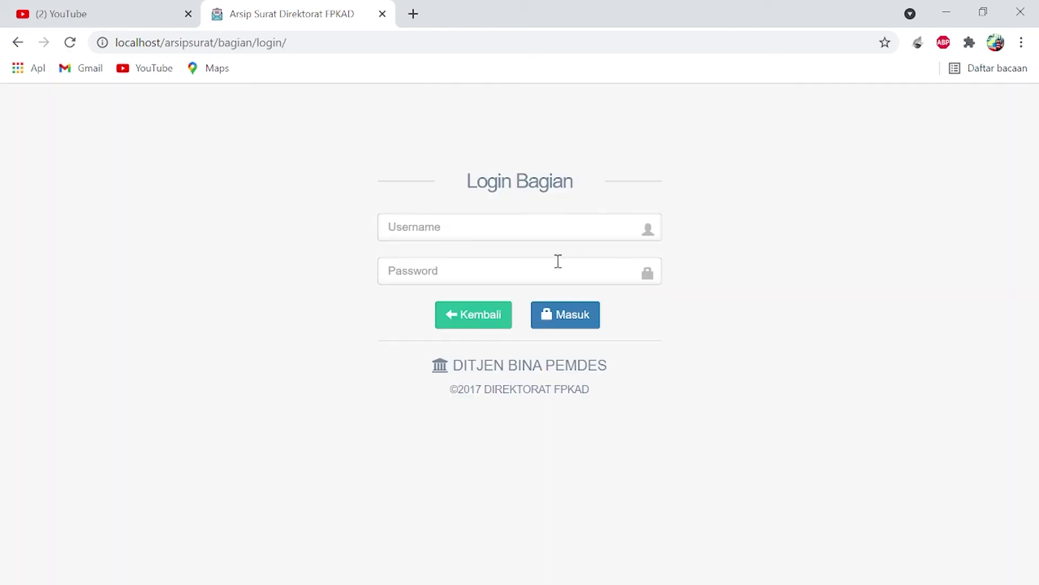
# - Log in with the TU section username and its password
pyautogui.click(531, 230)
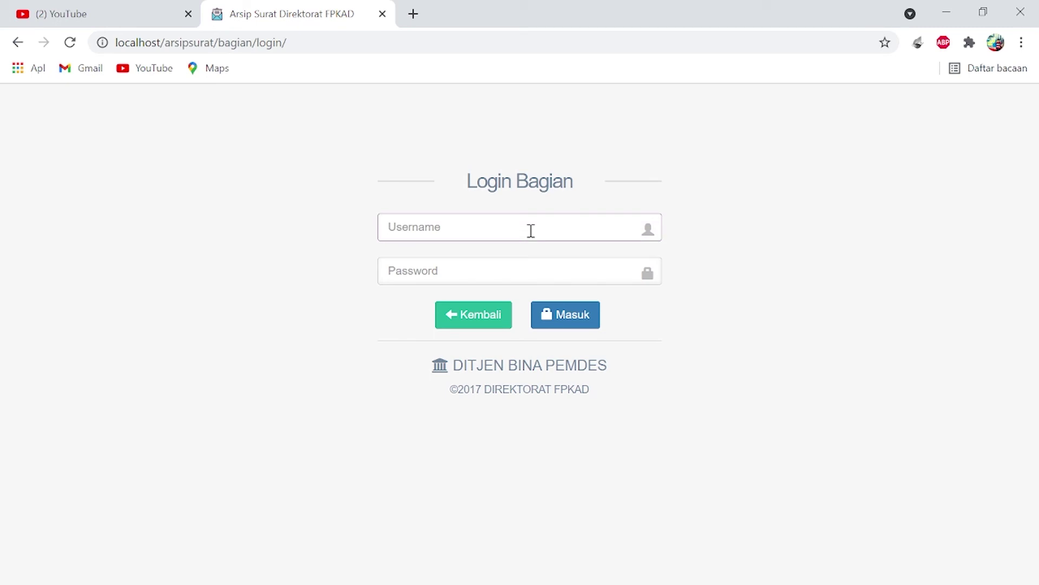
pyautogui.write('TU')
pyautogui.click(505, 281)
pyautogui.write('tu')
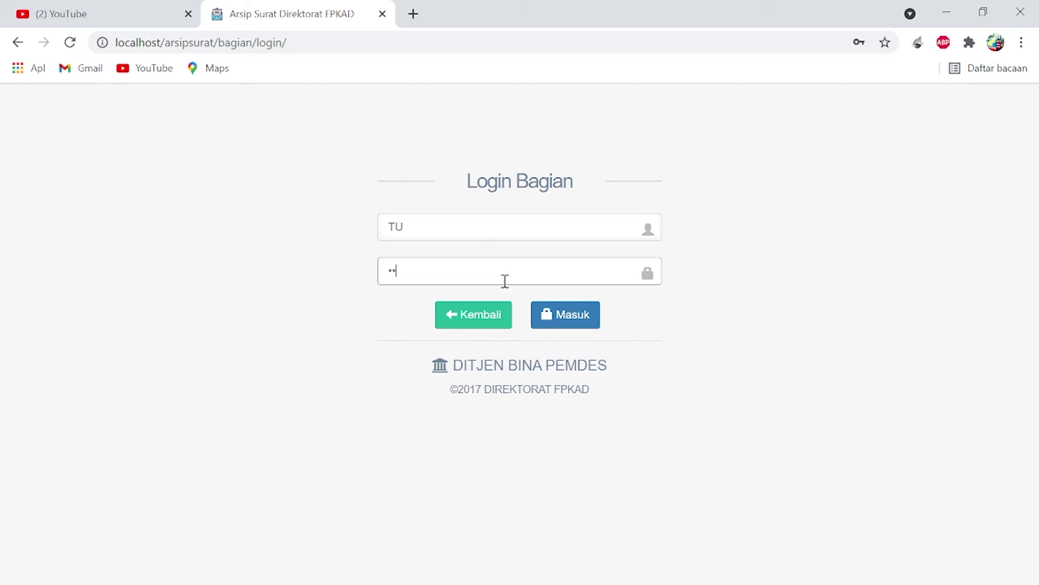
pyautogui.click(560, 323)
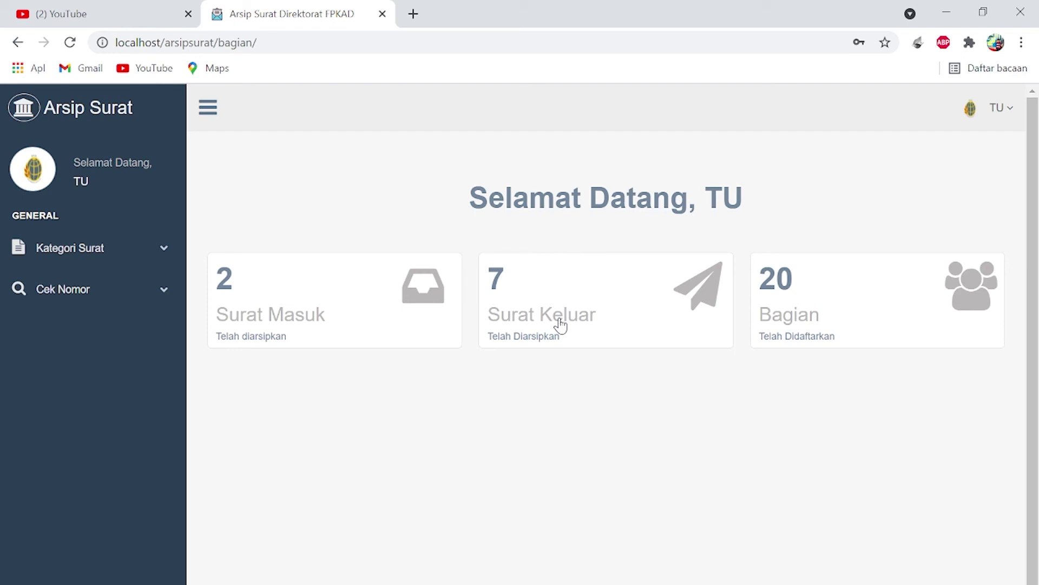
# - In Kategori Surat > Surat Keluar, download letter 3464's attachment as 2021-3464.pdf
pyautogui.click(129, 252)
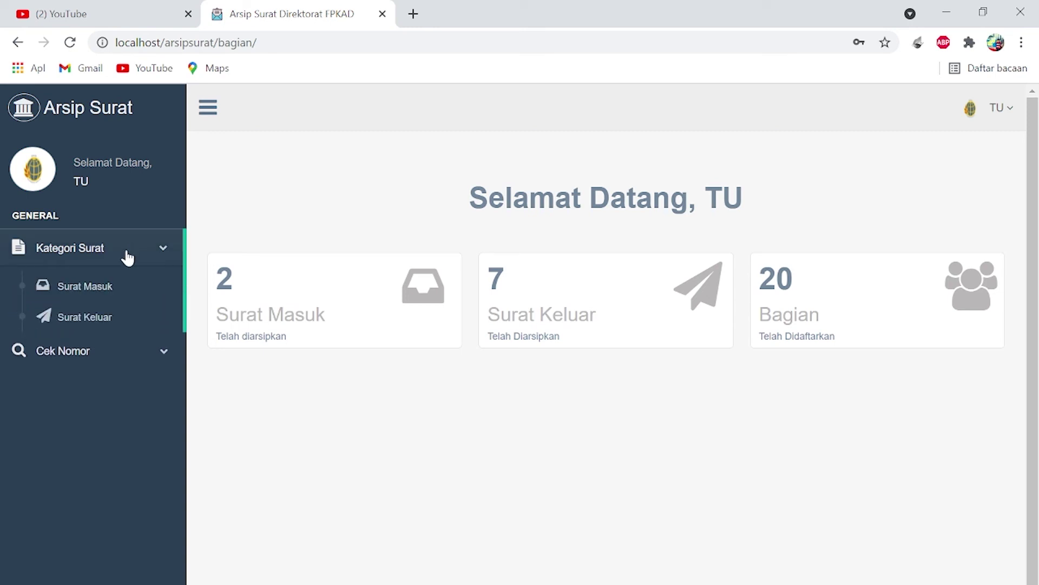
pyautogui.click(103, 317)
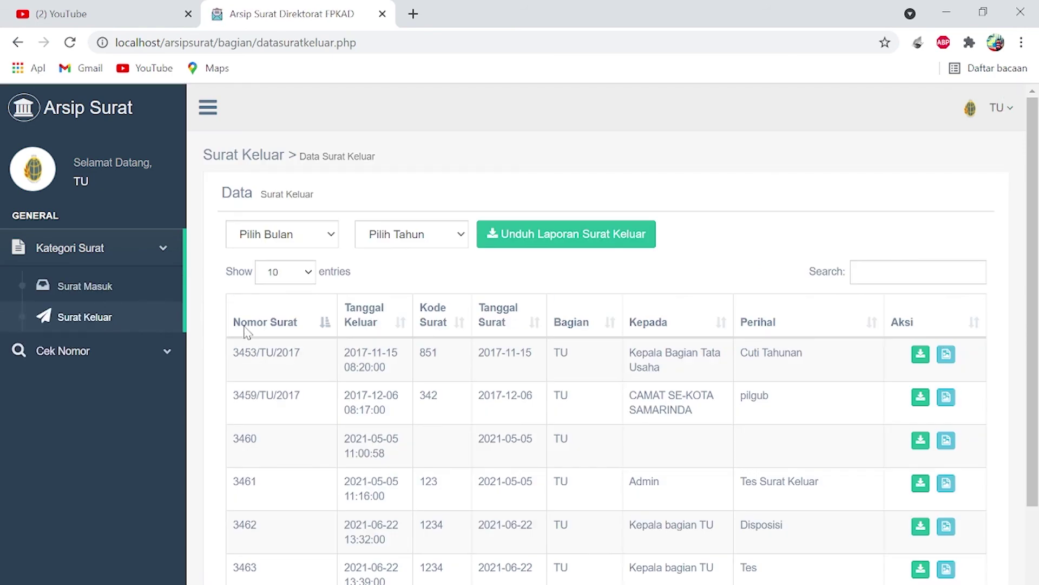
pyautogui.scroll(-2, 439, 451)
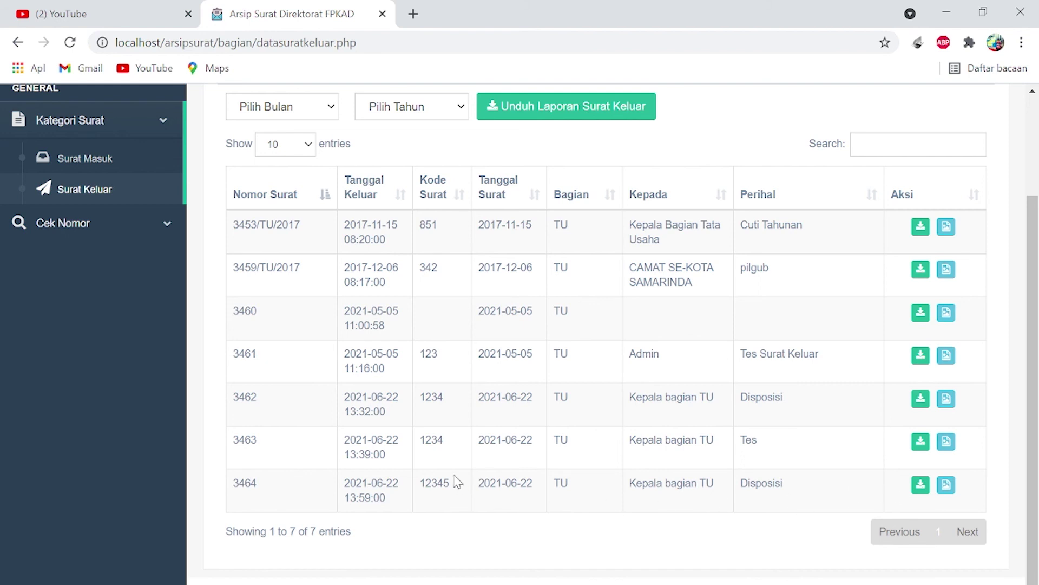
pyautogui.click(923, 489)
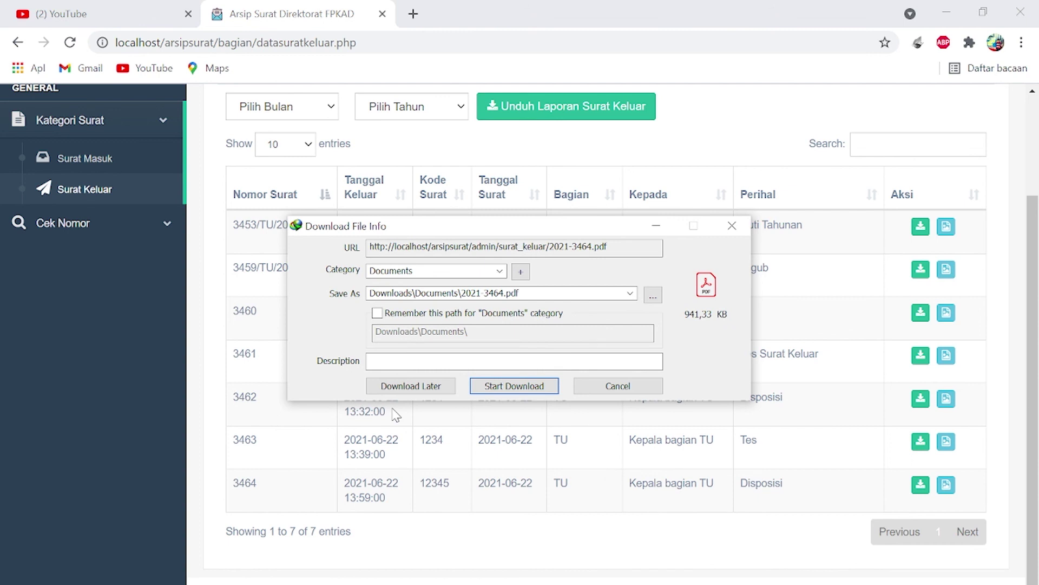
pyautogui.click(505, 386)
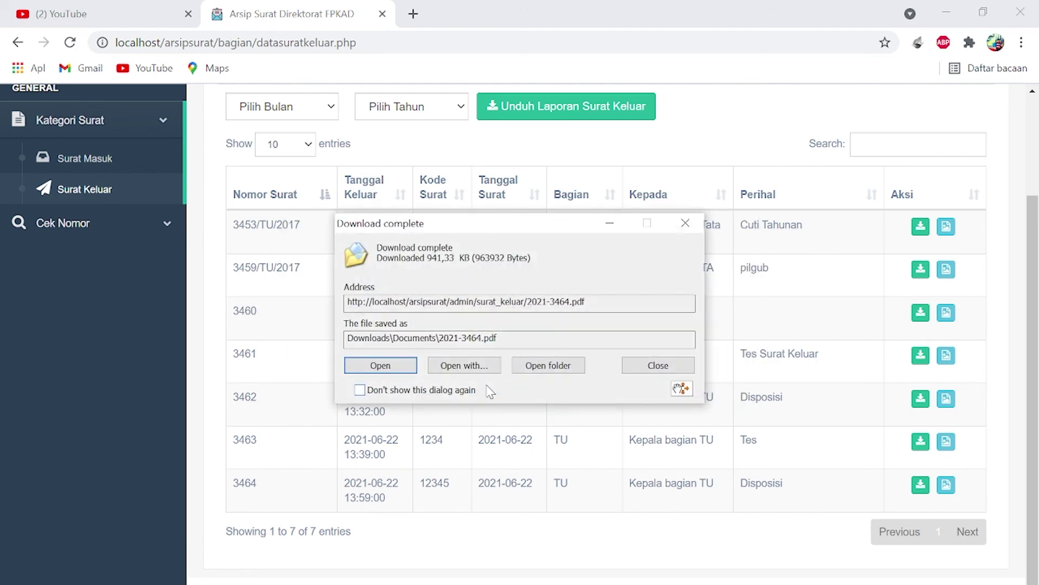
# - Open 2021-3464.pdf in Acrobat, scroll through its first pages, then close Acrobat
pyautogui.click(381, 366)
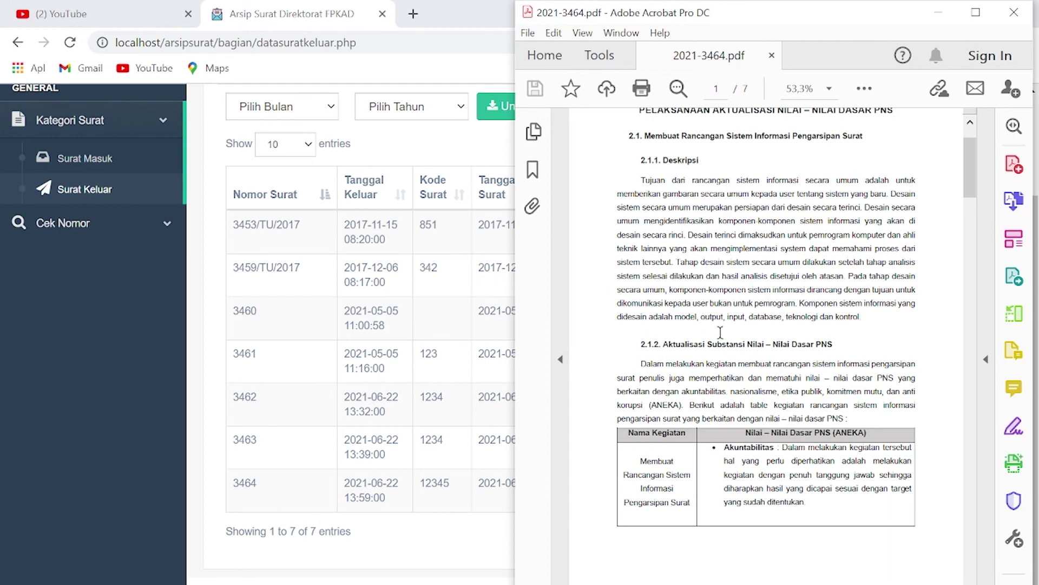
pyautogui.scroll(-3, 720, 332)
pyautogui.scroll(-5, 720, 331)
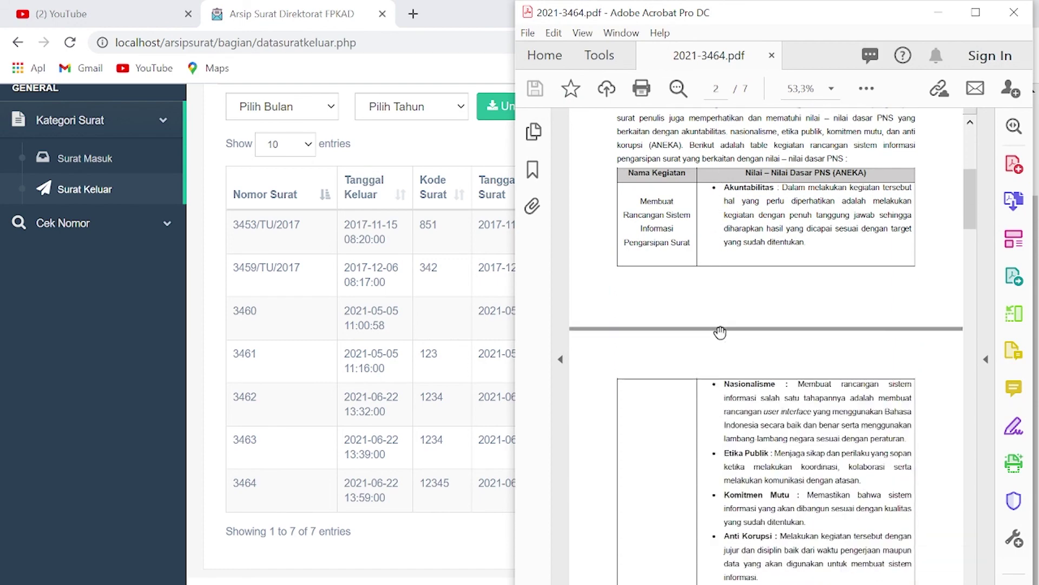
pyautogui.scroll(-13, 720, 331)
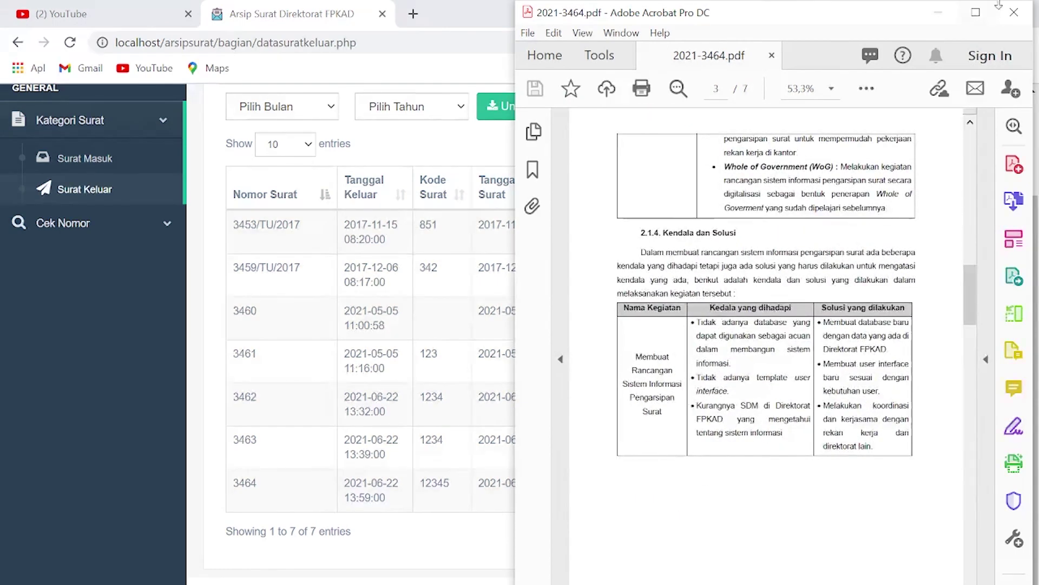
pyautogui.click(1025, 14)
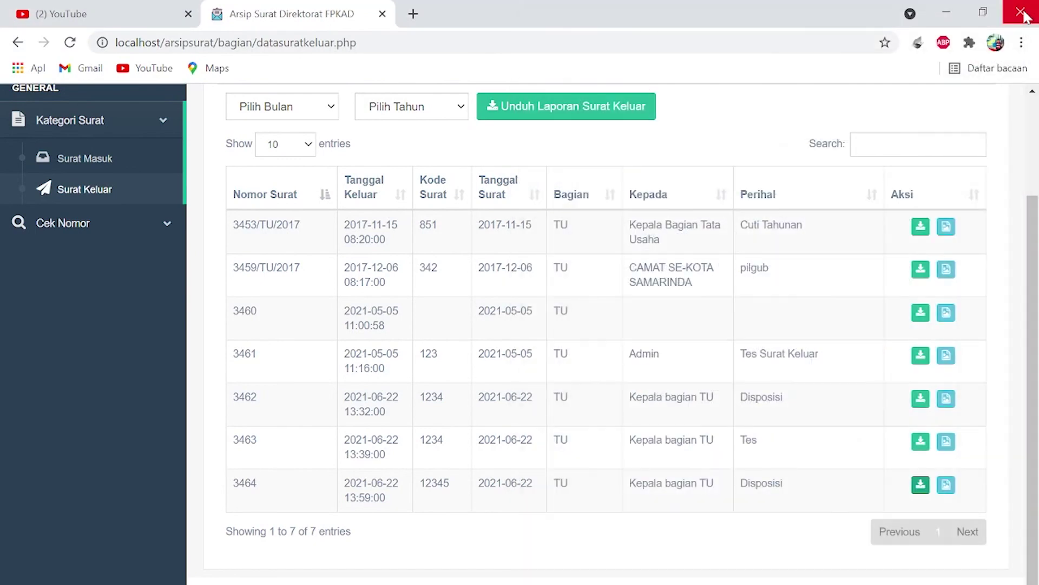
# - Log out of the TU account via Keluar and scroll through the public home page
pyautogui.scroll(3, 714, 322)
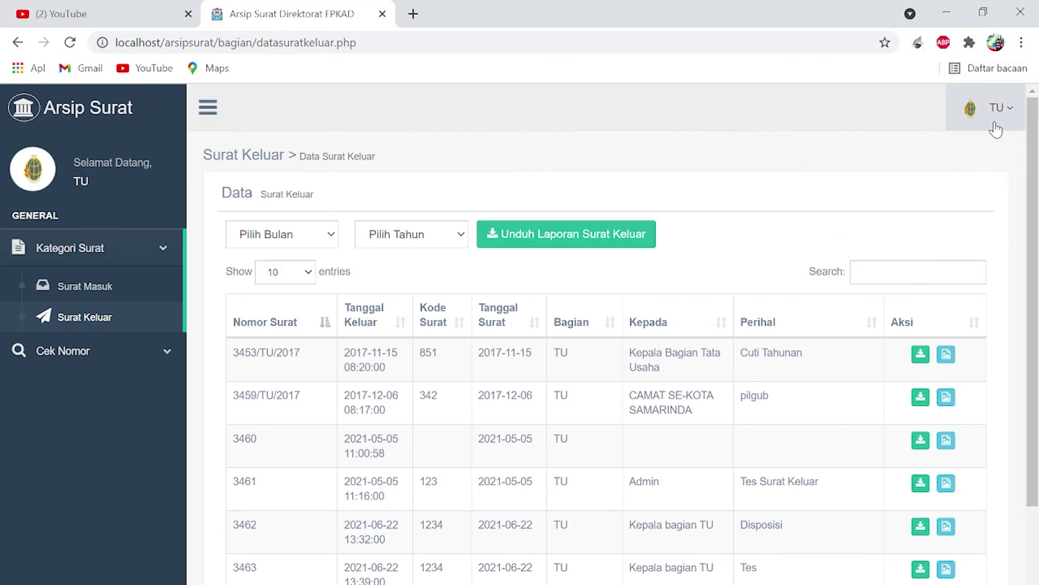
pyautogui.click(994, 106)
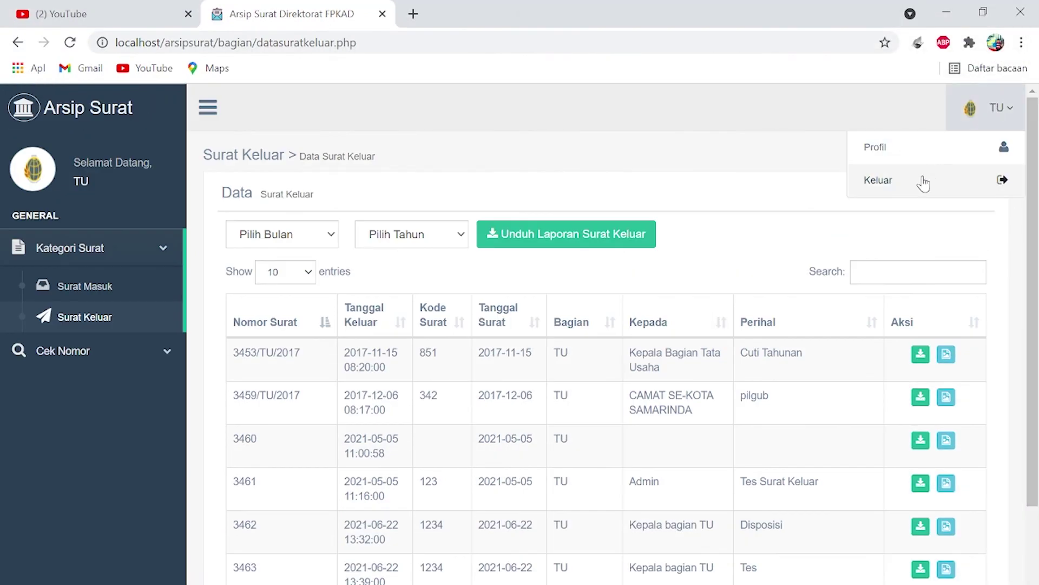
pyautogui.click(925, 181)
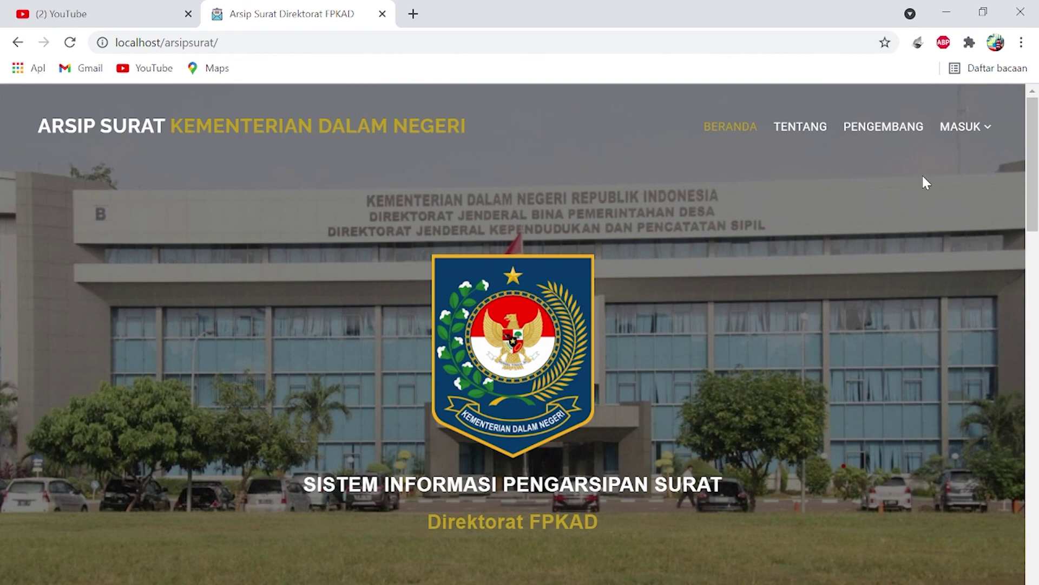
pyautogui.scroll(-3, 728, 326)
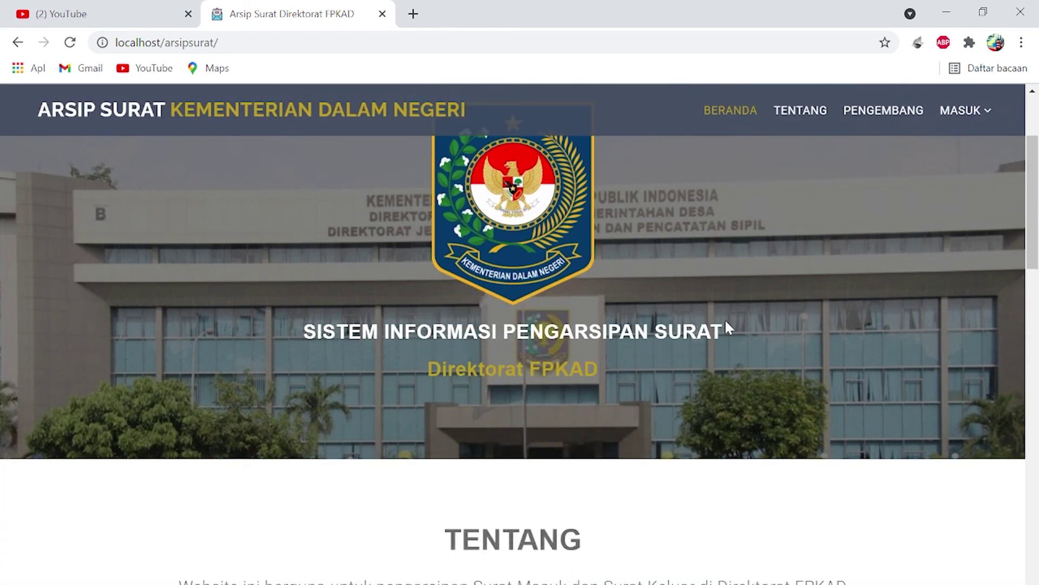
pyautogui.scroll(-3, 728, 327)
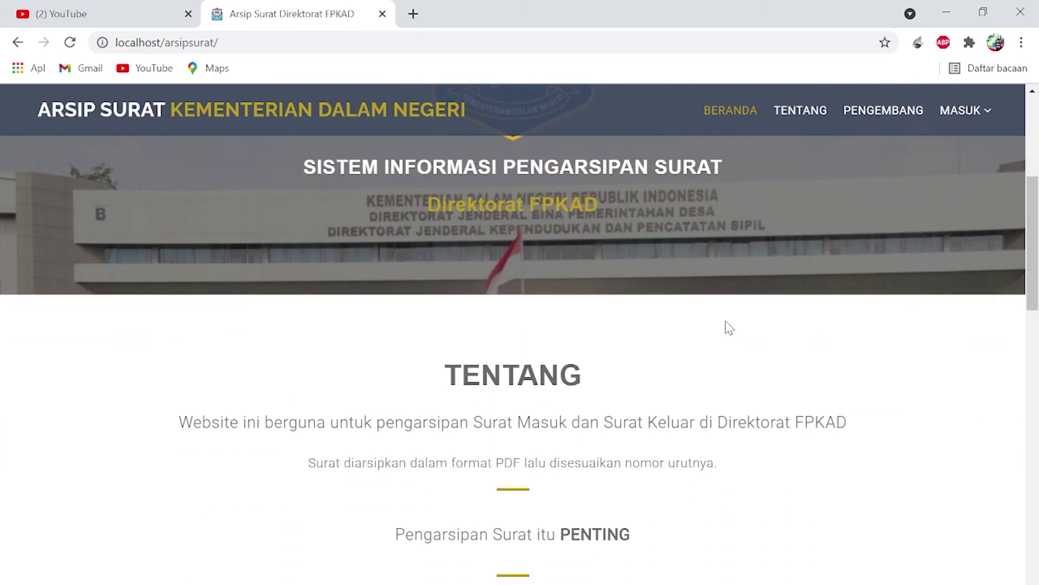
pyautogui.scroll(6, 729, 327)
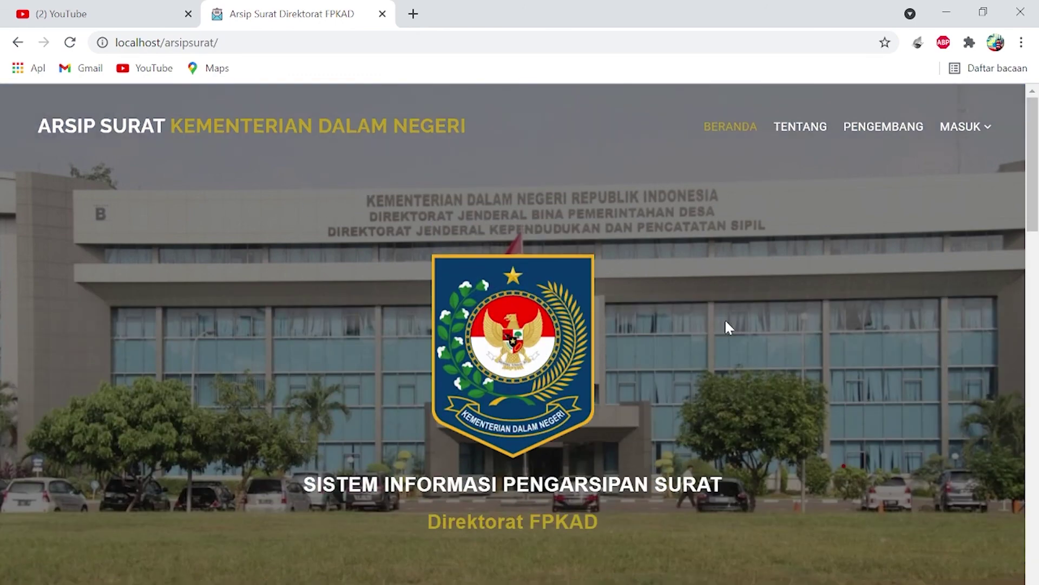